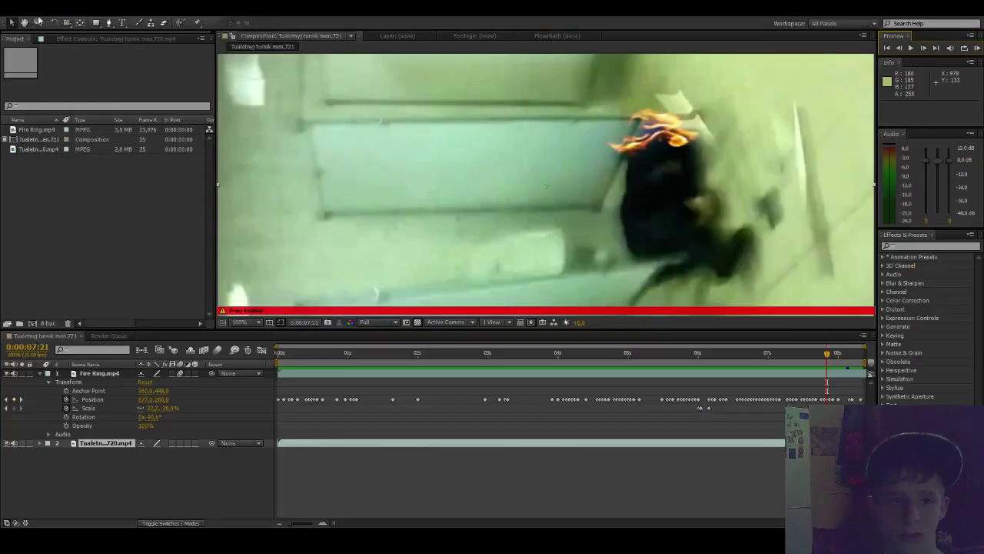
- Open the File menu, close it, and reopen it with Alt+F to show the New options
{"action": "left_click", "coordinate": [15, 8]}
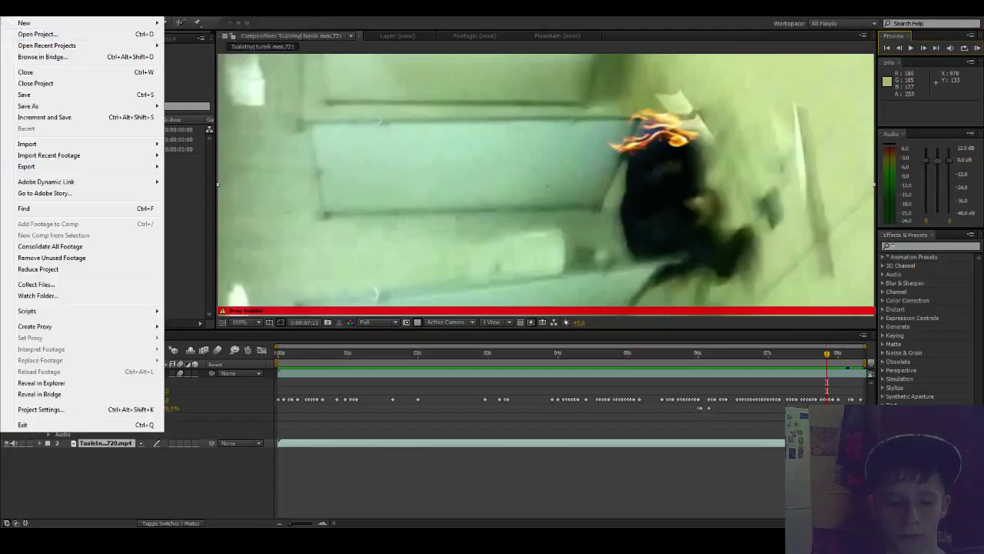
{"action": "key", "text": "Escape"}
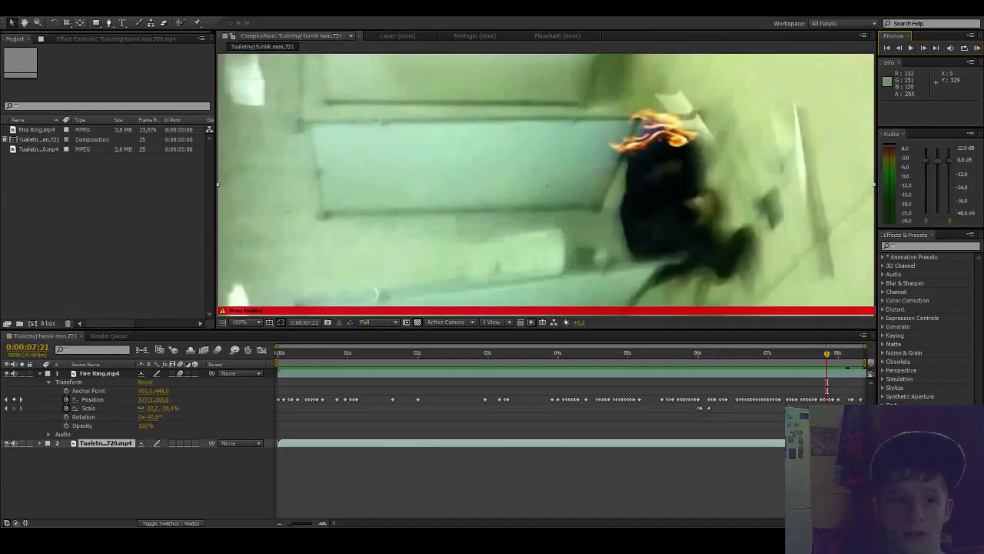
{"action": "key", "text": "alt+f"}
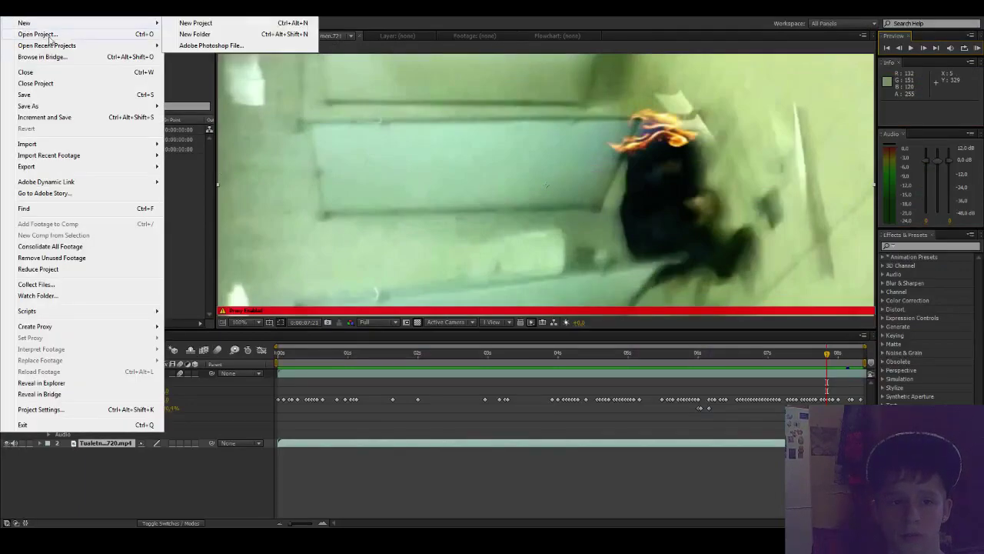
- Delete the three old project items
{"action": "key", "text": "Escape"}
{"action": "key", "text": "Delete"}
{"action": "key", "text": "Return"}
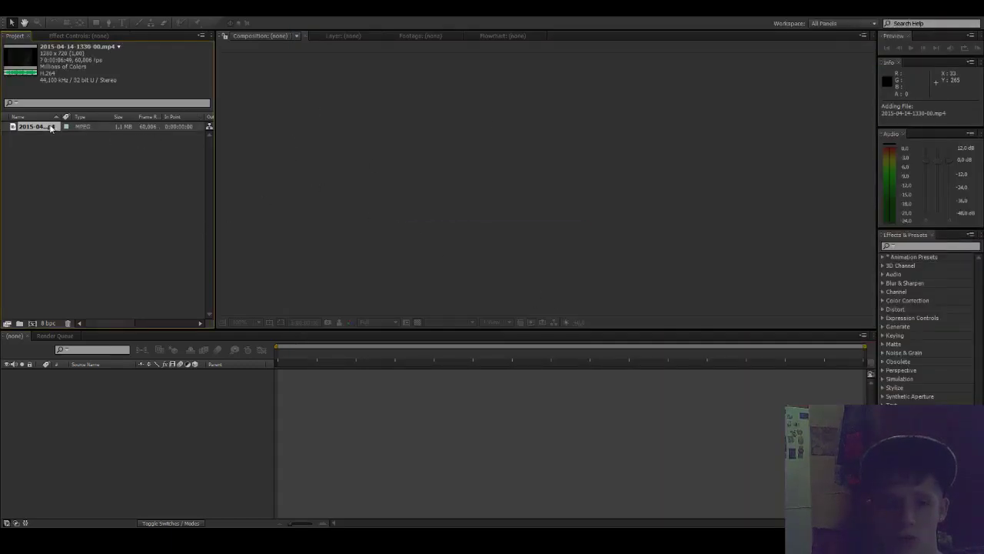
{"action": "left_click_drag", "start_coordinate": [50, 127], "coordinate": [107, 438]}
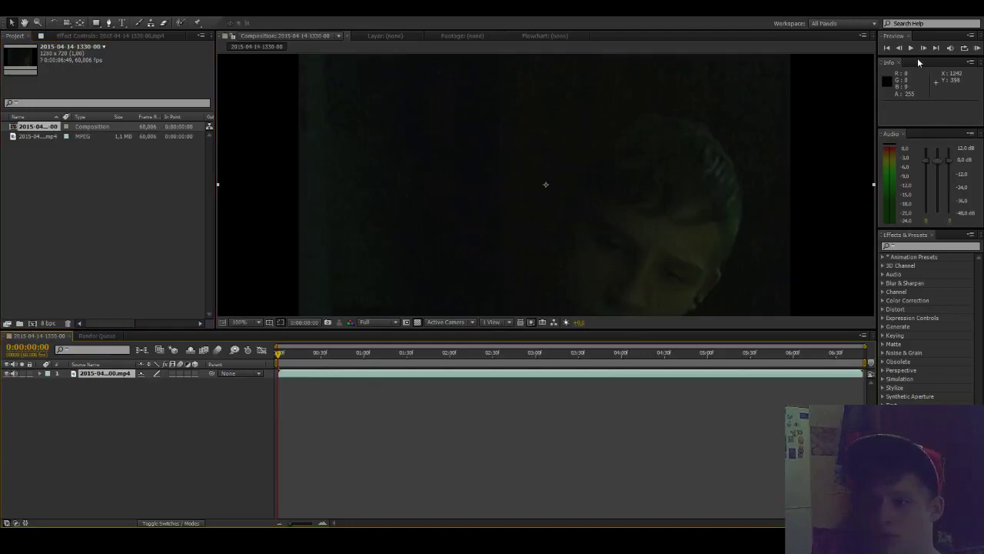
{"action": "left_click", "coordinate": [911, 47]}
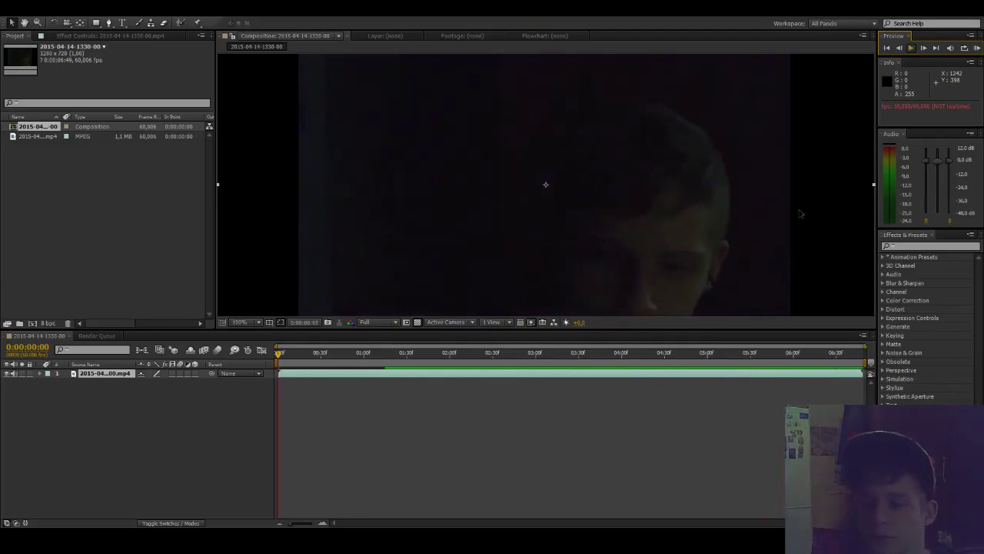
{"action": "left_click", "coordinate": [911, 48]}
{"action": "scroll", "coordinate": [521, 259], "scroll_direction": "down", "scroll_amount": 2}
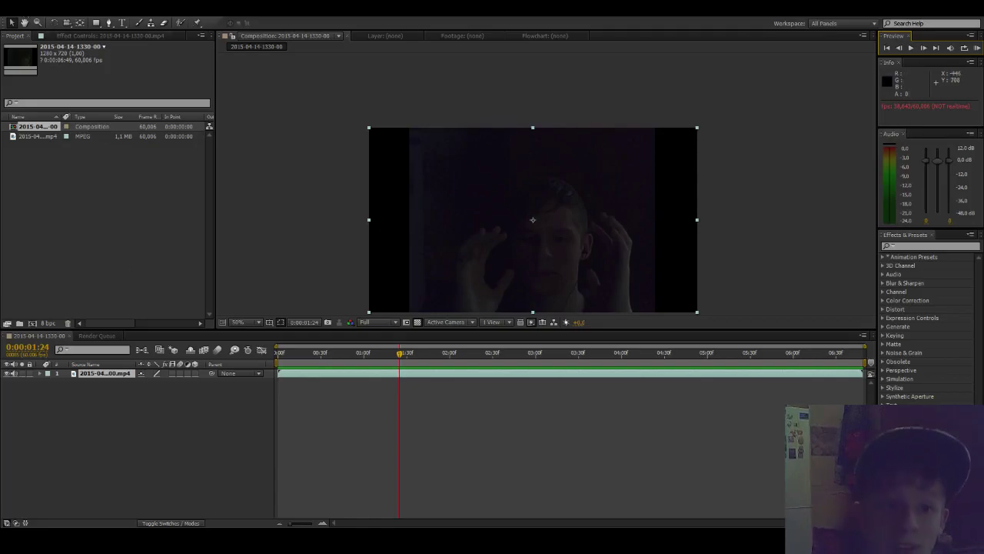
{"action": "left_click", "coordinate": [43, 16]}
{"action": "left_click", "coordinate": [43, 15]}
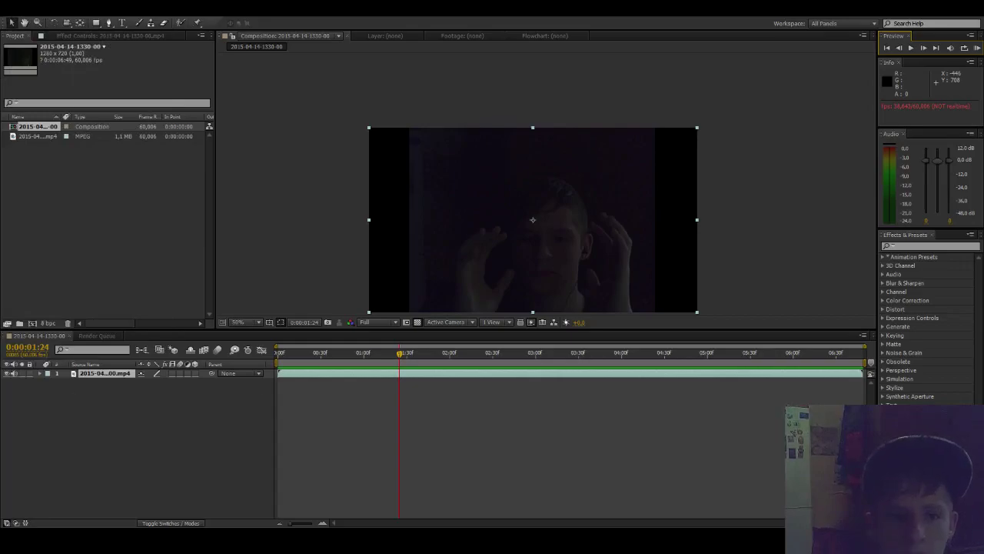
- Add a composition-size black solid layer above the clip
{"action": "key", "text": "alt+l"}
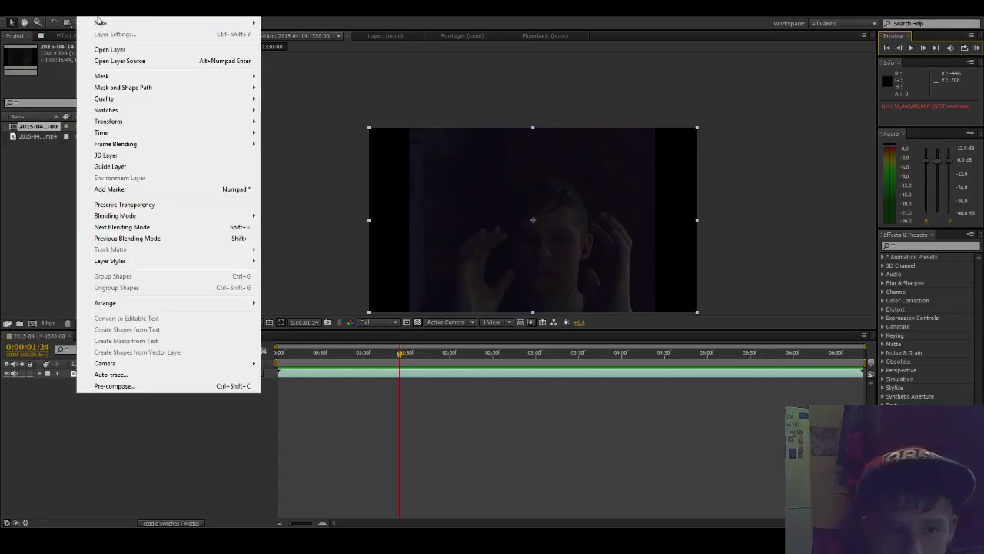
{"action": "mouse_move", "coordinate": [100, 22]}
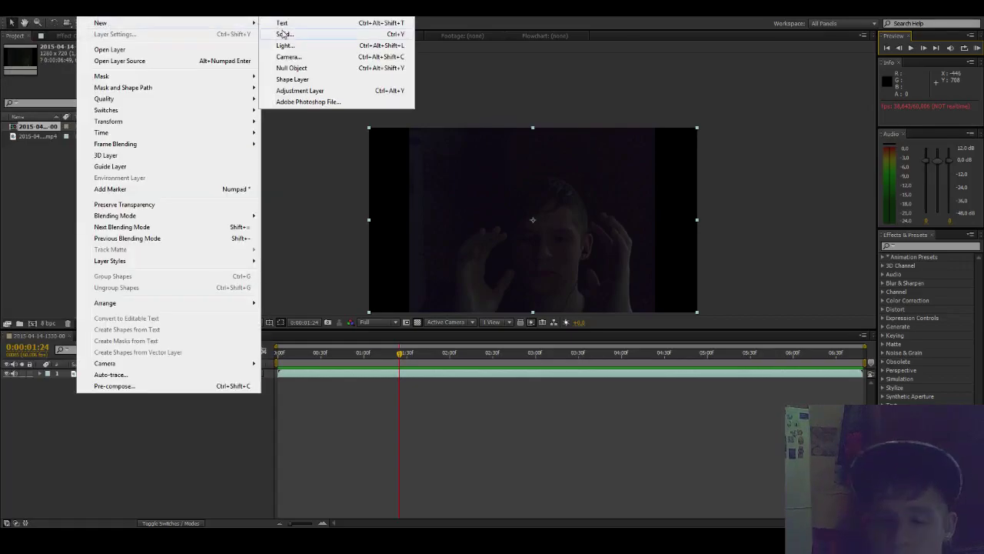
{"action": "left_click", "coordinate": [286, 35]}
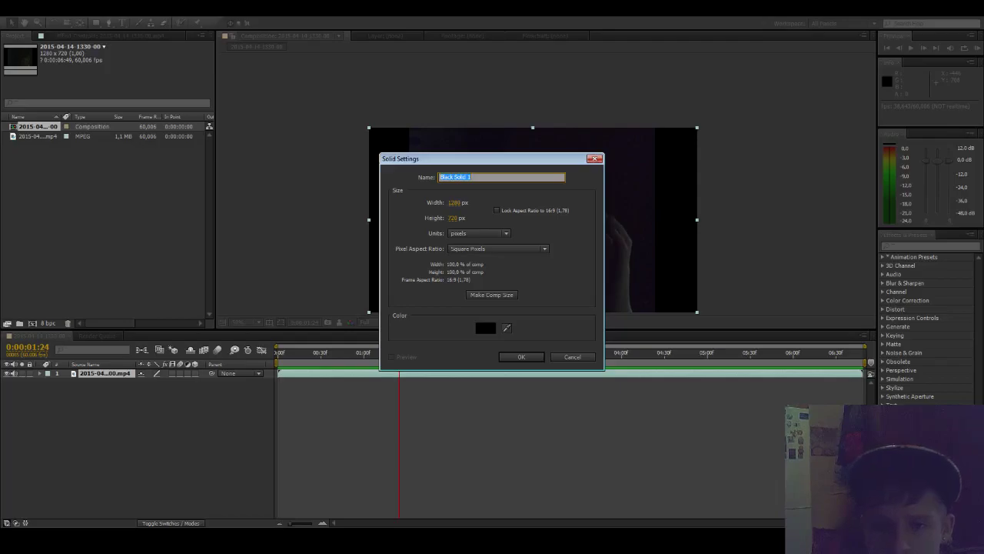
{"action": "left_click", "coordinate": [521, 357]}
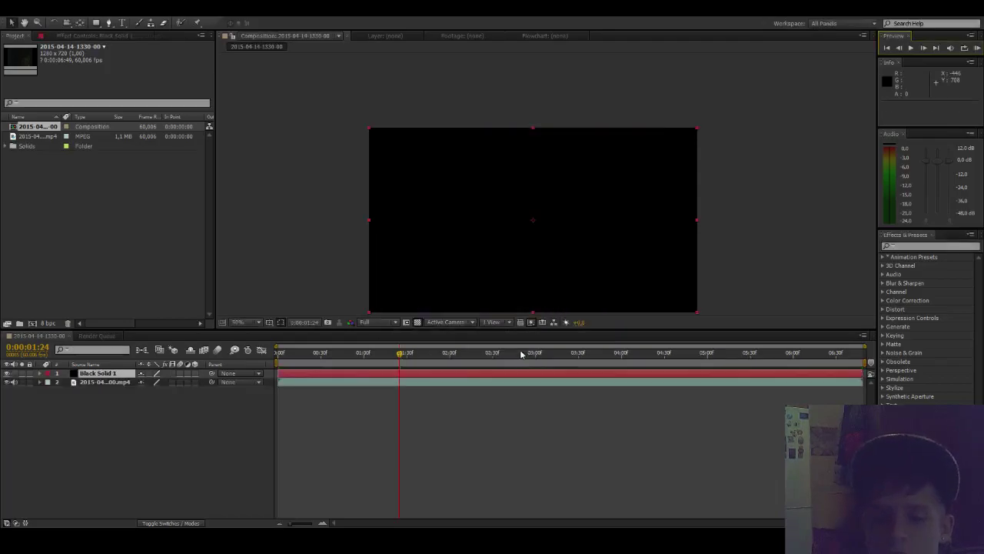
- Apply Generate > Advanced Lightning to Black Solid 1
{"action": "left_click", "coordinate": [112, 374]}
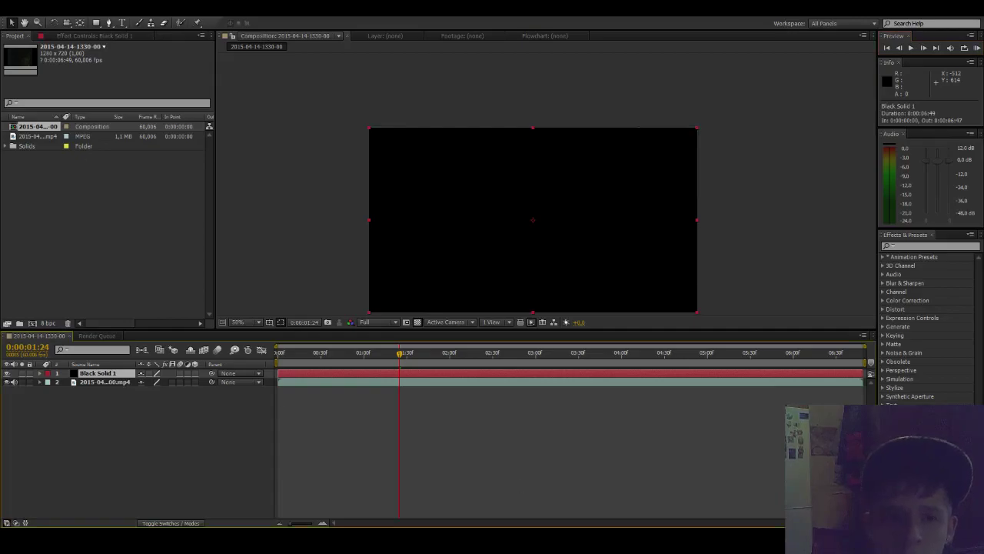
{"action": "left_click", "coordinate": [112, 7]}
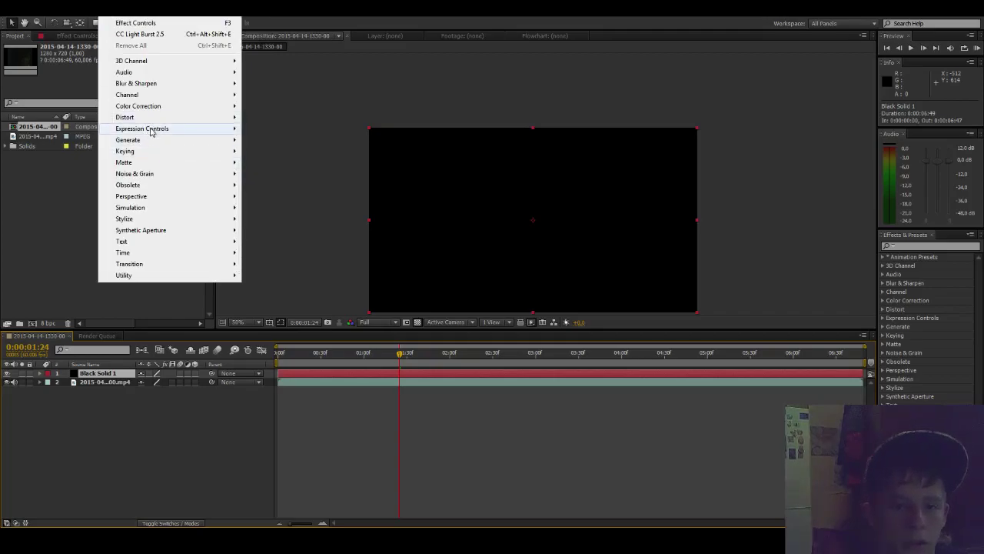
{"action": "mouse_move", "coordinate": [215, 140]}
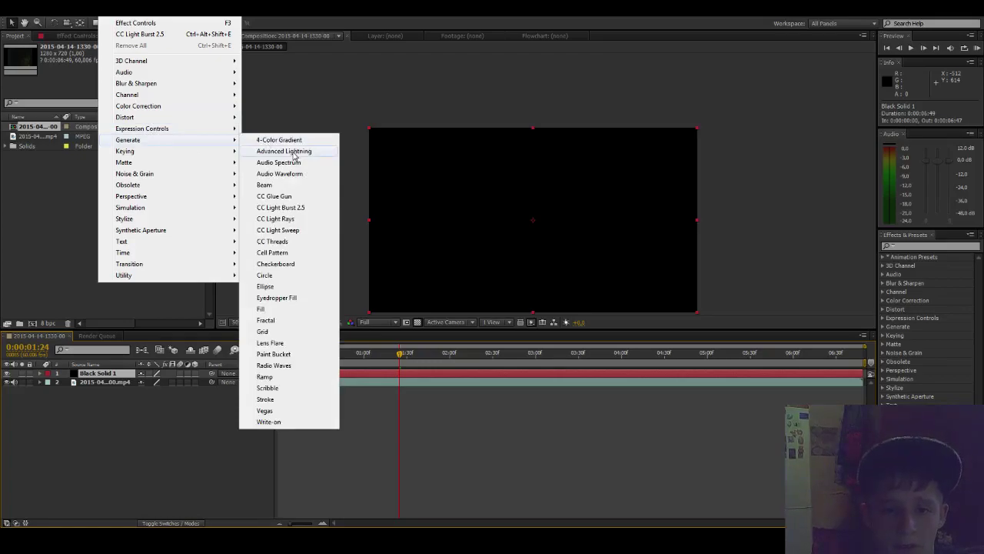
{"action": "left_click", "coordinate": [293, 152]}
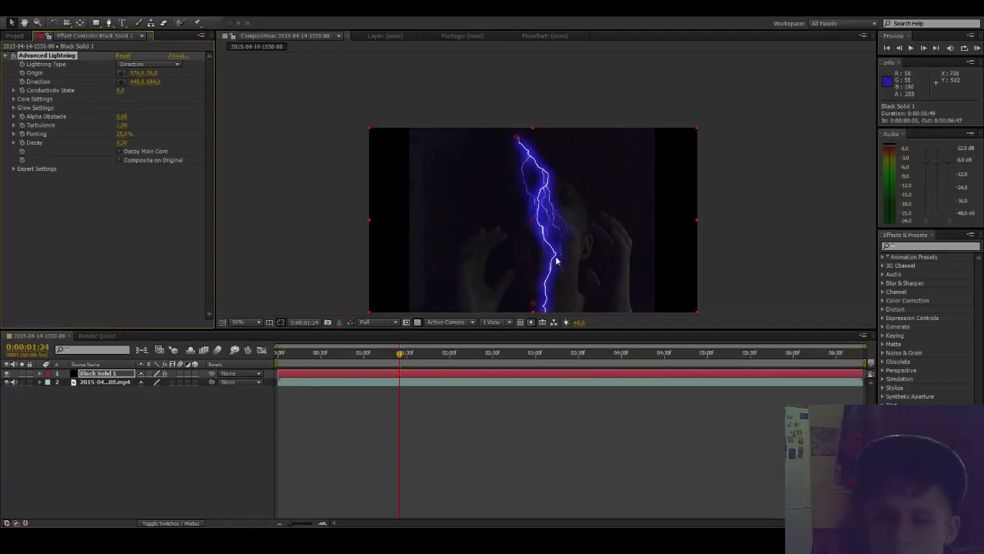
- Trim the Black Solid 1 layer to start at 0:00:01:00
{"action": "left_click", "coordinate": [138, 65]}
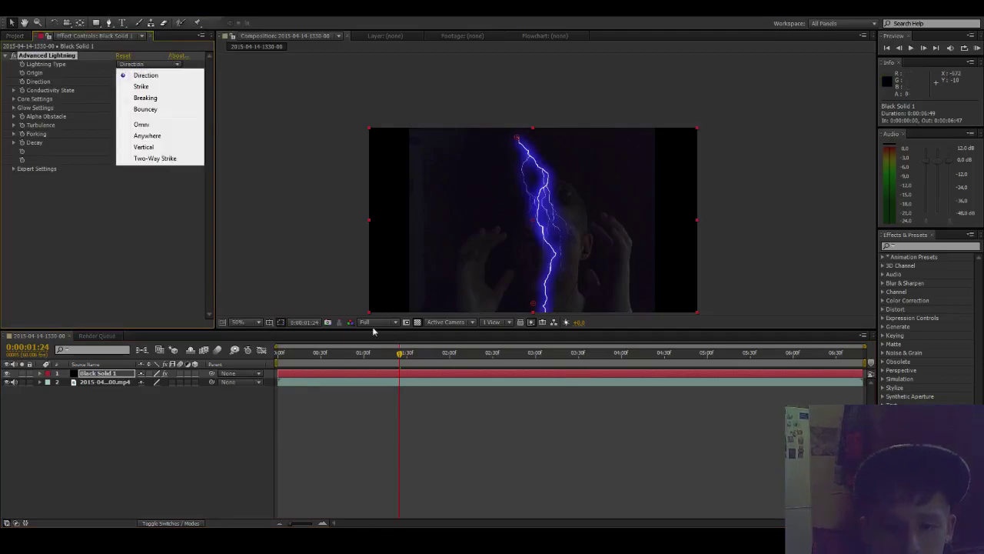
{"action": "left_click_drag", "start_coordinate": [399, 356], "coordinate": [368, 356]}
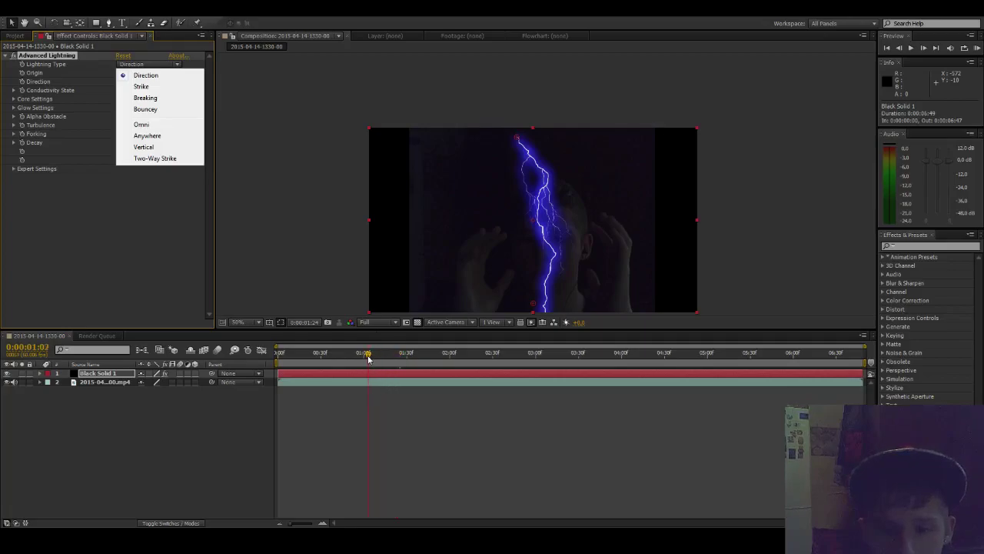
{"action": "left_click", "coordinate": [366, 358]}
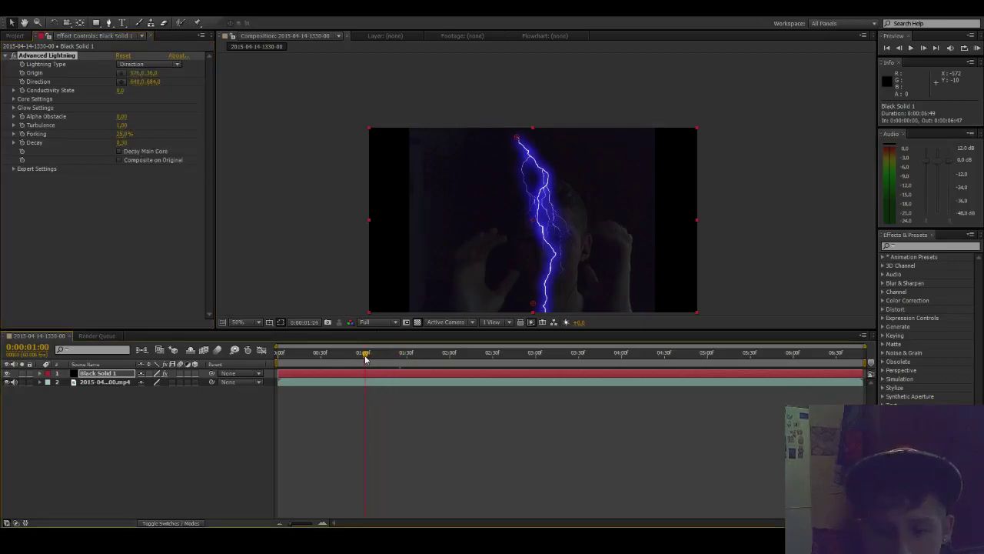
{"action": "mouse_move", "coordinate": [365, 358]}
{"action": "left_mouse_down"}
{"action": "mouse_move", "coordinate": [336, 359]}
{"action": "mouse_move", "coordinate": [367, 358]}
{"action": "left_mouse_up"}
{"action": "left_click_drag", "start_coordinate": [292, 376], "coordinate": [371, 380]}
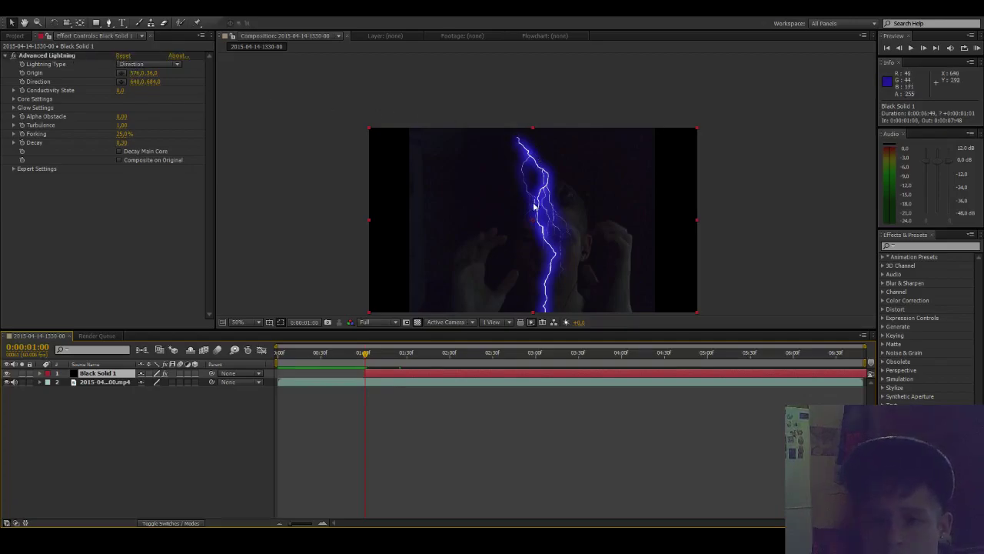
- Aim the bolt's Origin at the left hand and its Direction toward the right side
{"action": "mouse_move", "coordinate": [540, 209]}
{"action": "left_mouse_down"}
{"action": "mouse_move", "coordinate": [508, 196]}
{"action": "mouse_move", "coordinate": [500, 175]}
{"action": "left_mouse_up"}
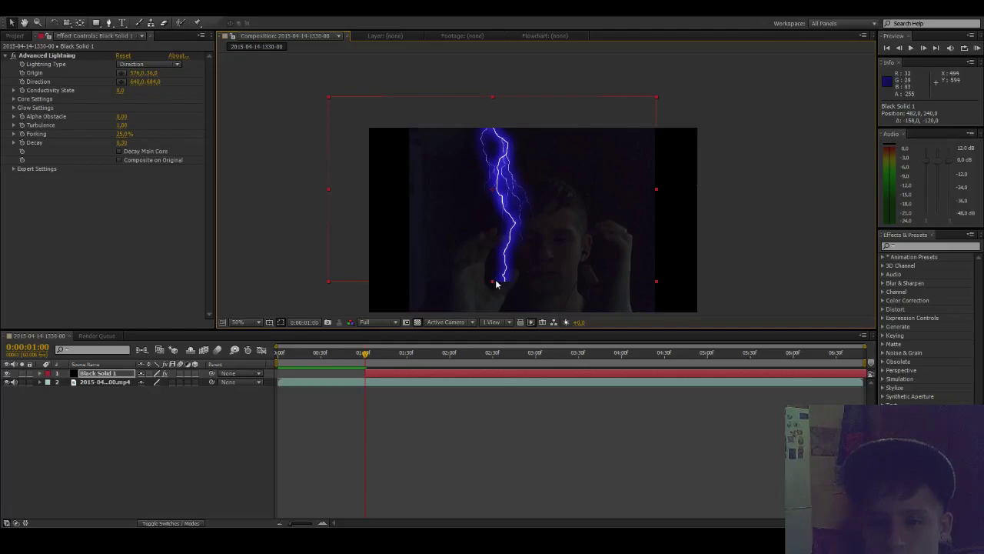
{"action": "key", "text": "ctrl+z"}
{"action": "key", "text": "ctrl+z"}
{"action": "key", "text": "ctrl+z"}
{"action": "key", "text": "ctrl+z"}
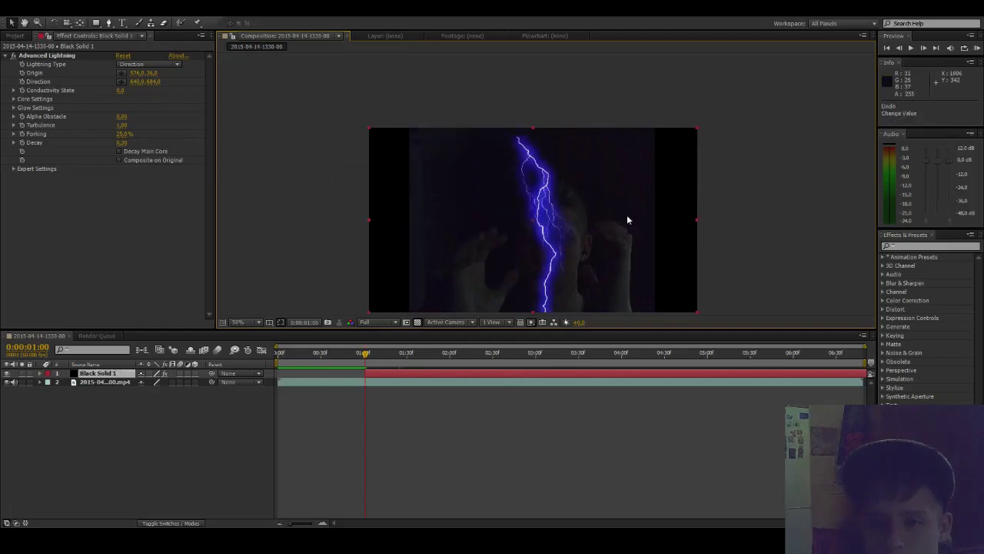
{"action": "left_click", "coordinate": [54, 57]}
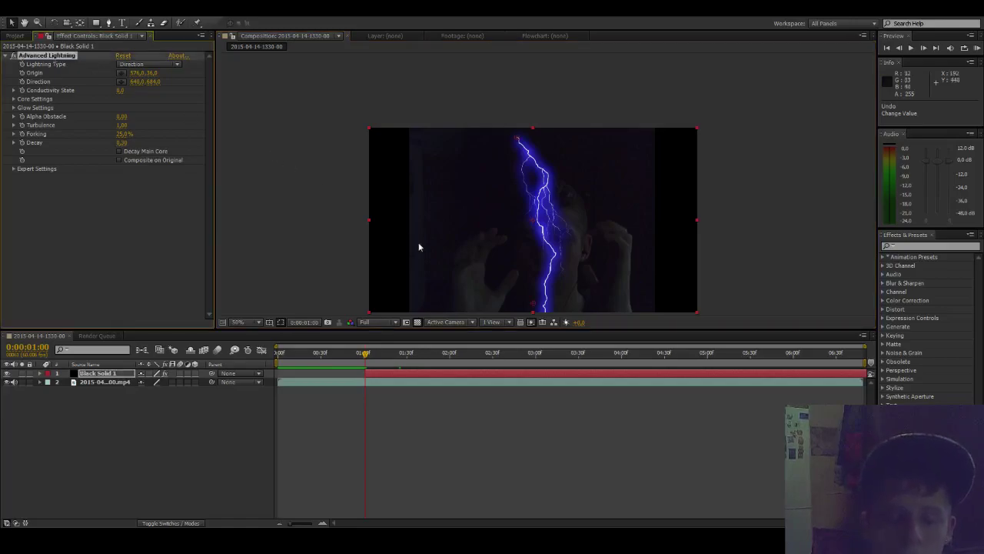
{"action": "left_click_drag", "start_coordinate": [536, 305], "coordinate": [624, 232]}
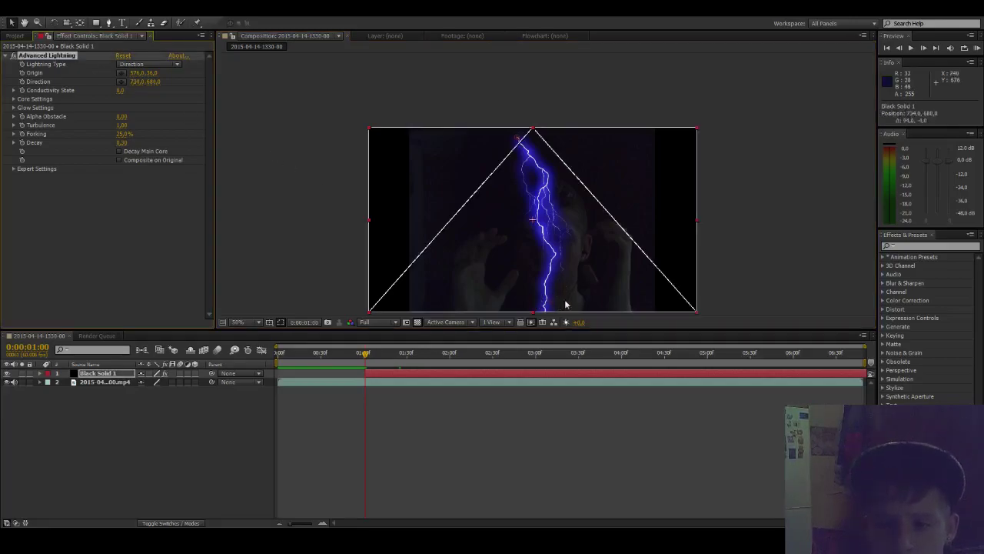
{"action": "mouse_move", "coordinate": [515, 141]}
{"action": "left_mouse_down"}
{"action": "mouse_move", "coordinate": [500, 244]}
{"action": "mouse_move", "coordinate": [483, 279]}
{"action": "left_mouse_up"}
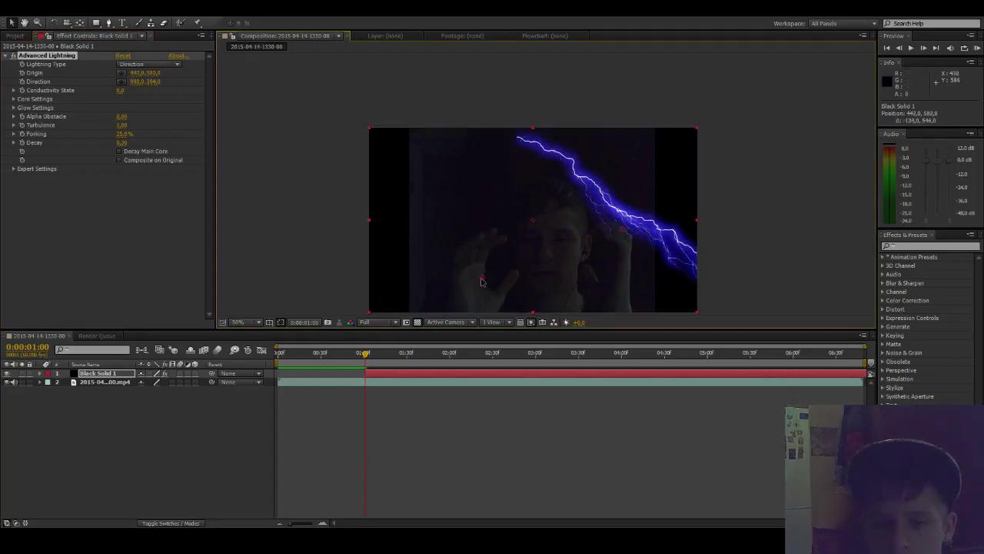
{"action": "left_click_drag", "start_coordinate": [627, 230], "coordinate": [613, 268]}
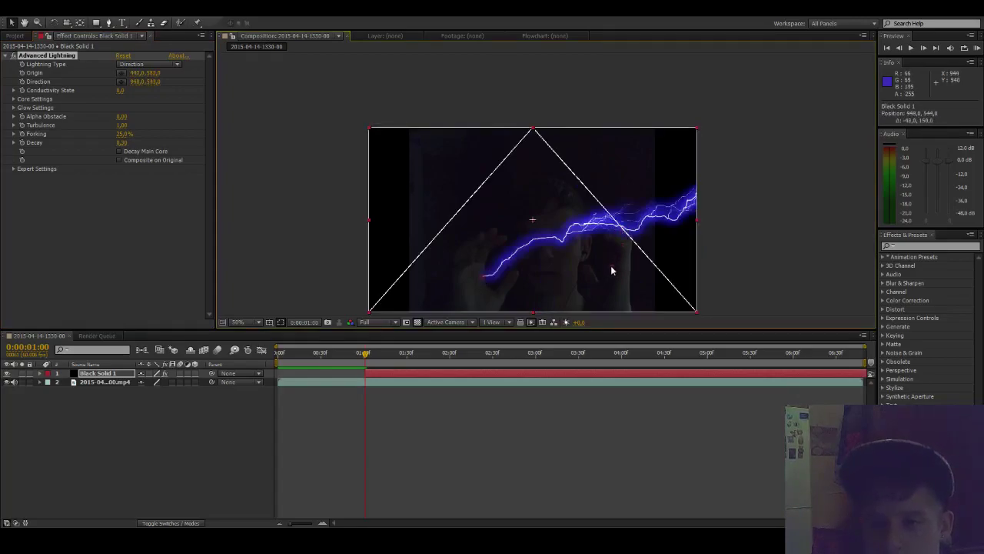
{"action": "left_click", "coordinate": [150, 64]}
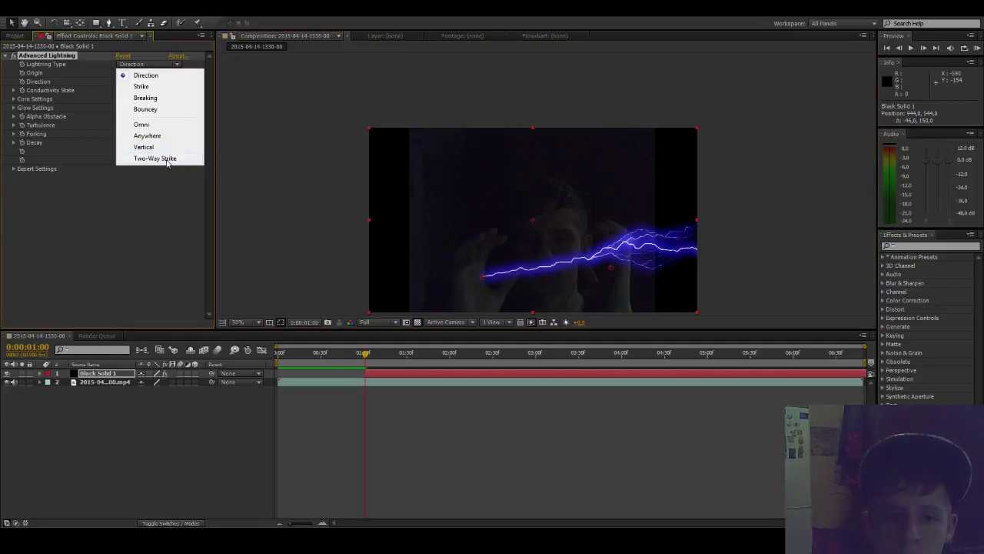
{"action": "left_click", "coordinate": [167, 158]}
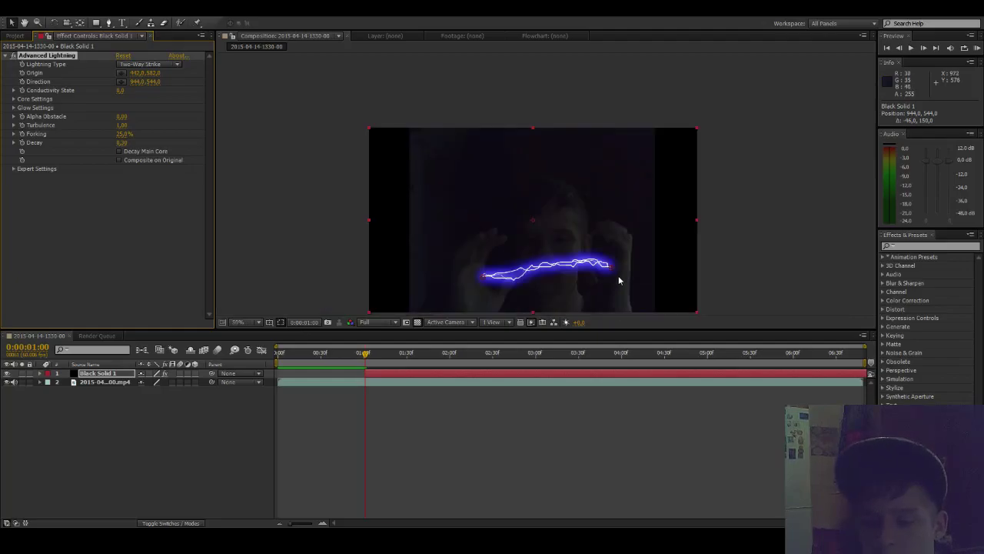
{"action": "scroll", "coordinate": [619, 264], "scroll_direction": "down", "scroll_amount": 2}
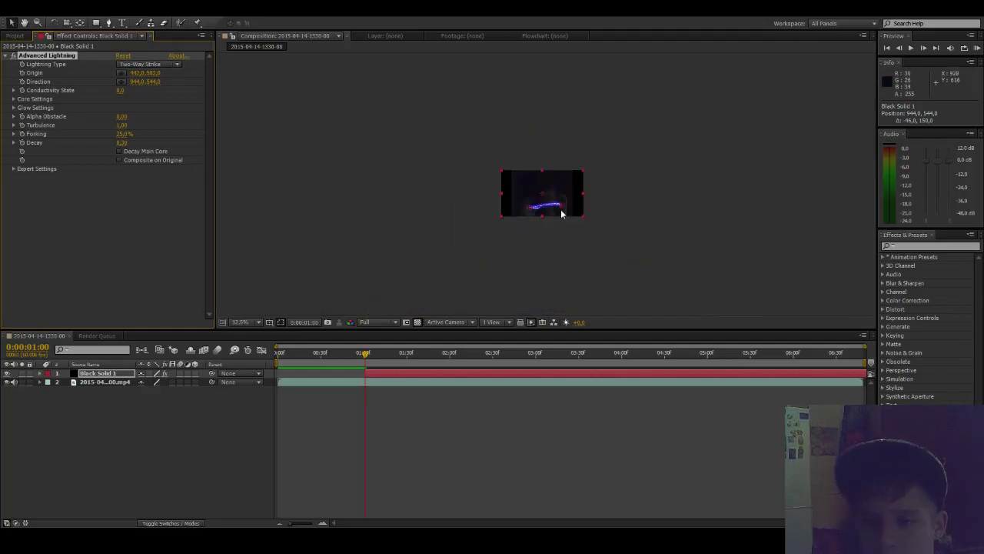
{"action": "scroll", "coordinate": [562, 212], "scroll_direction": "up", "scroll_amount": 1}
{"action": "scroll", "coordinate": [568, 263], "scroll_direction": "up", "scroll_amount": 1}
{"action": "scroll", "coordinate": [567, 272], "scroll_direction": "down", "scroll_amount": 3}
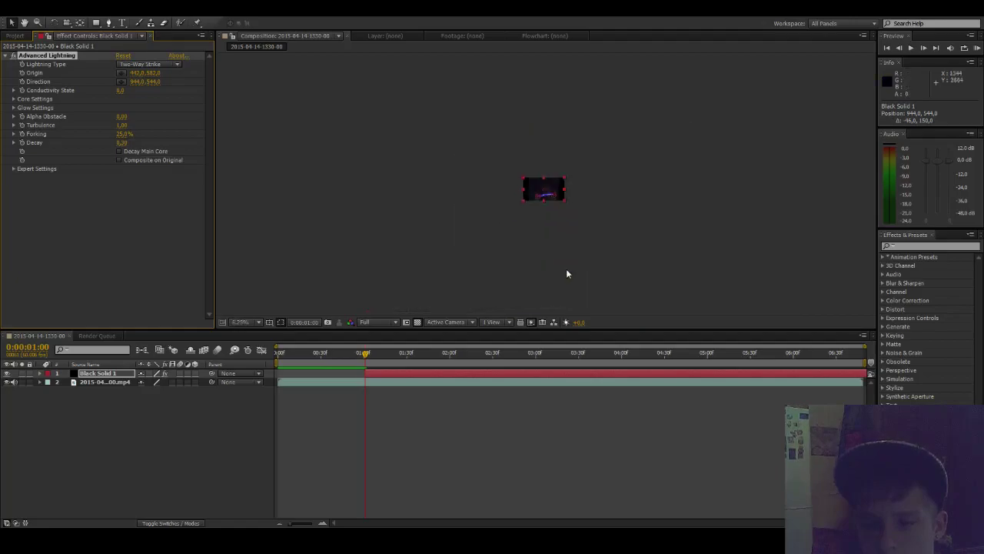
{"action": "scroll", "coordinate": [555, 202], "scroll_direction": "up", "scroll_amount": 5}
{"action": "scroll", "coordinate": [542, 199], "scroll_direction": "down", "scroll_amount": 2}
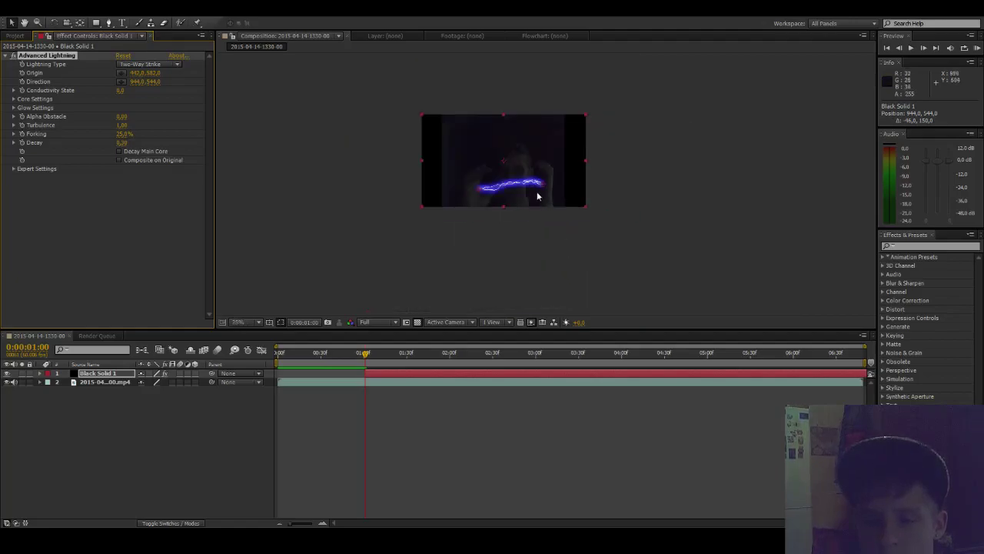
{"action": "scroll", "coordinate": [523, 188], "scroll_direction": "up", "scroll_amount": 2}
{"action": "scroll", "coordinate": [512, 183], "scroll_direction": "up", "scroll_amount": 1}
{"action": "scroll", "coordinate": [514, 181], "scroll_direction": "down", "scroll_amount": 3}
{"action": "scroll", "coordinate": [508, 156], "scroll_direction": "up", "scroll_amount": 1}
{"action": "scroll", "coordinate": [502, 154], "scroll_direction": "down", "scroll_amount": 1}
{"action": "scroll", "coordinate": [505, 158], "scroll_direction": "up", "scroll_amount": 1}
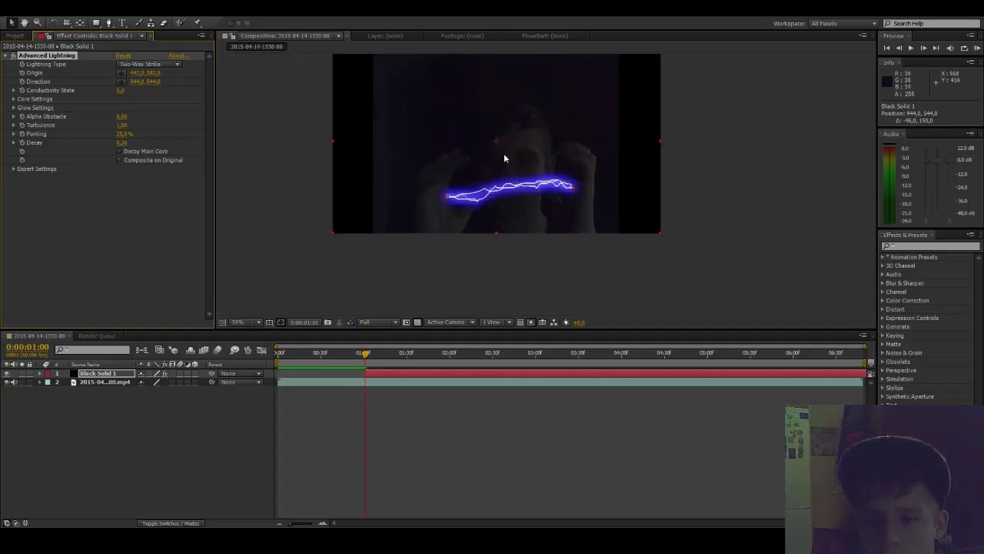
{"action": "scroll", "coordinate": [498, 73], "scroll_direction": "up", "scroll_amount": 1}
{"action": "scroll", "coordinate": [501, 154], "scroll_direction": "down", "scroll_amount": 1}
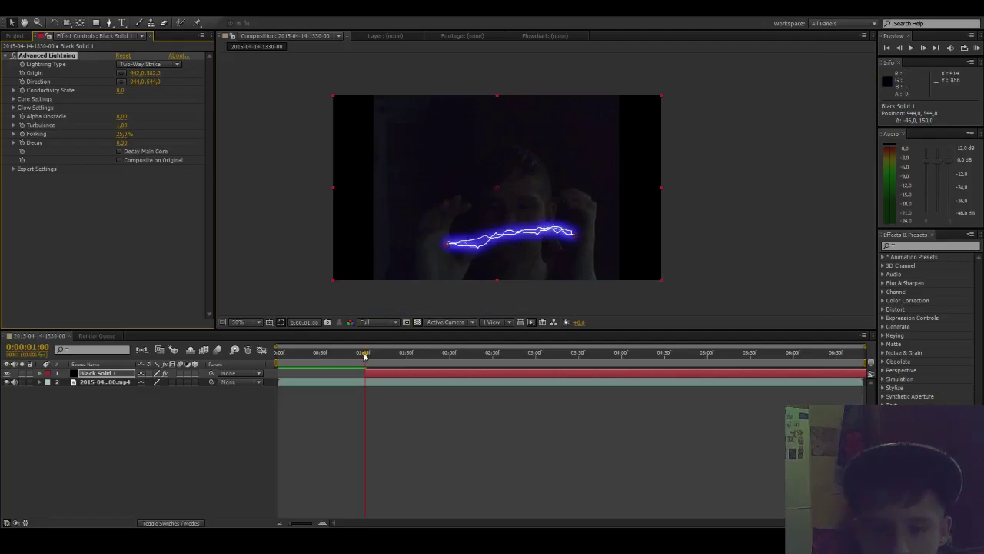
{"action": "left_click_drag", "start_coordinate": [364, 355], "coordinate": [366, 355]}
{"action": "left_click", "coordinate": [41, 373]}
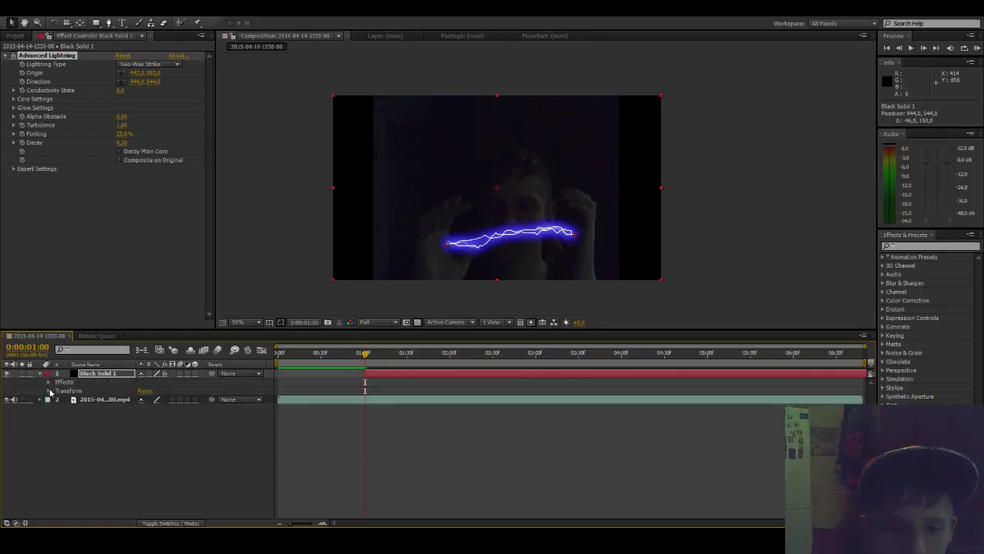
{"action": "left_click", "coordinate": [50, 391]}
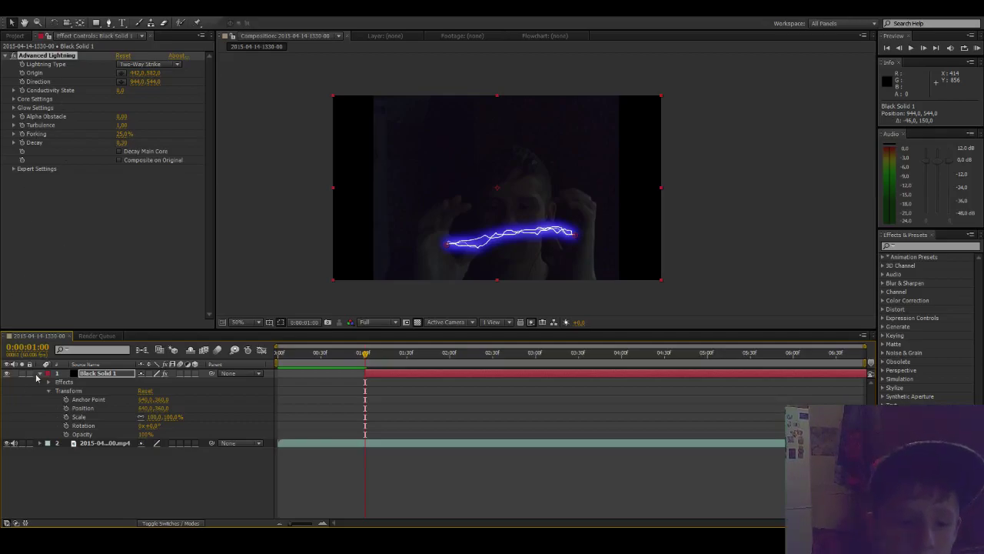
{"action": "left_click", "coordinate": [41, 374]}
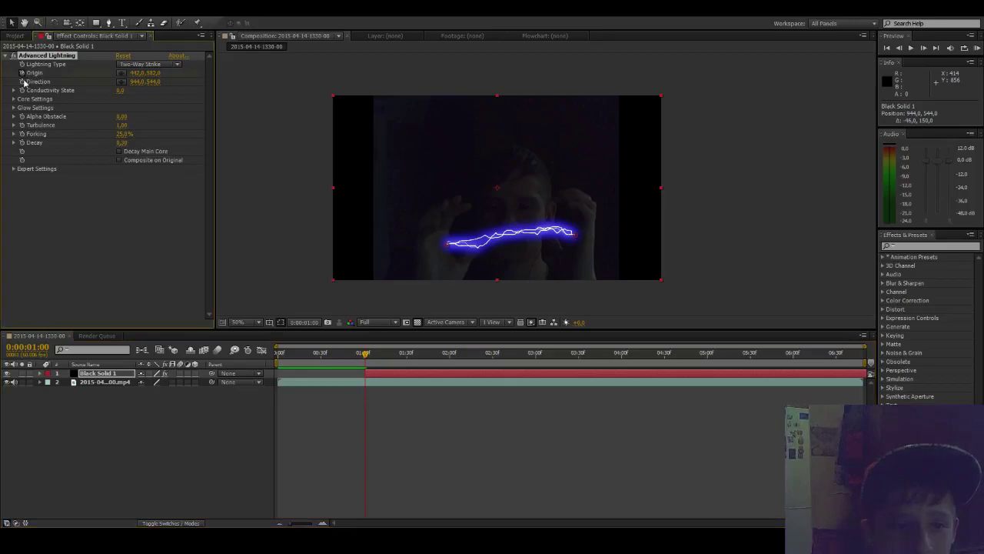
{"action": "left_click", "coordinate": [366, 356]}
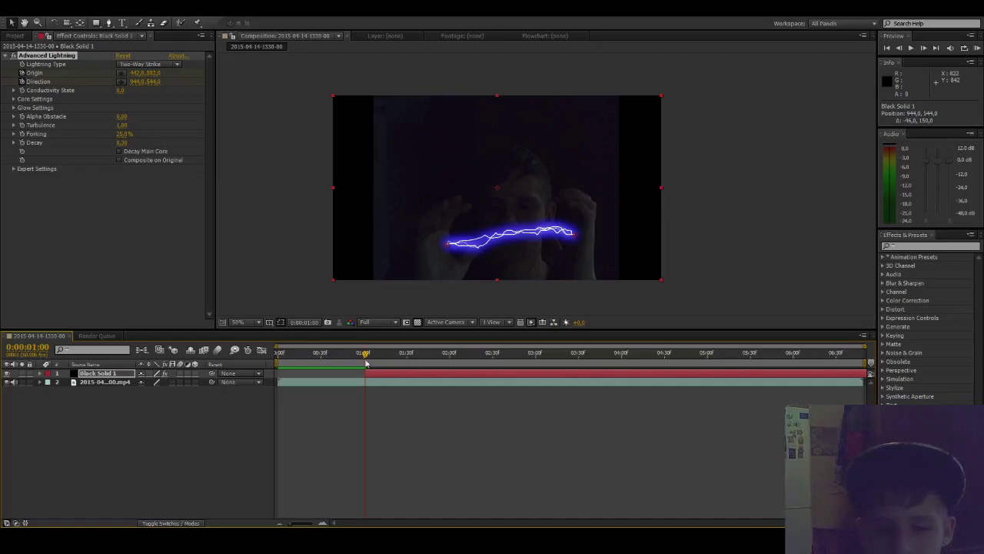
- Keyframe the bolt's Origin and Direction onto the hands at 0:00:01:10, 1:23, 1:32 and 1:52
{"action": "left_click_drag", "start_coordinate": [366, 353], "coordinate": [380, 357]}
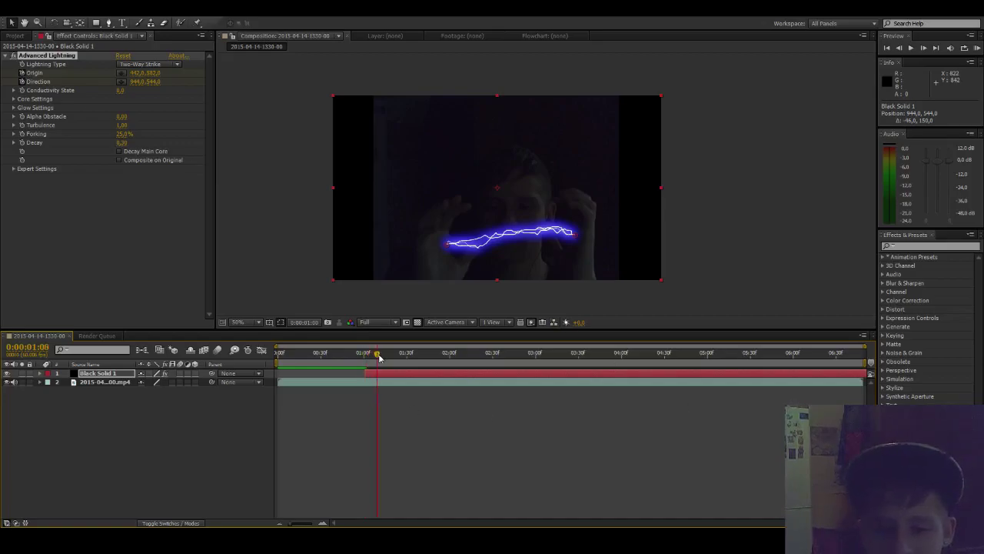
{"action": "left_click", "coordinate": [449, 245]}
{"action": "left_click_drag", "start_coordinate": [580, 237], "coordinate": [579, 234]}
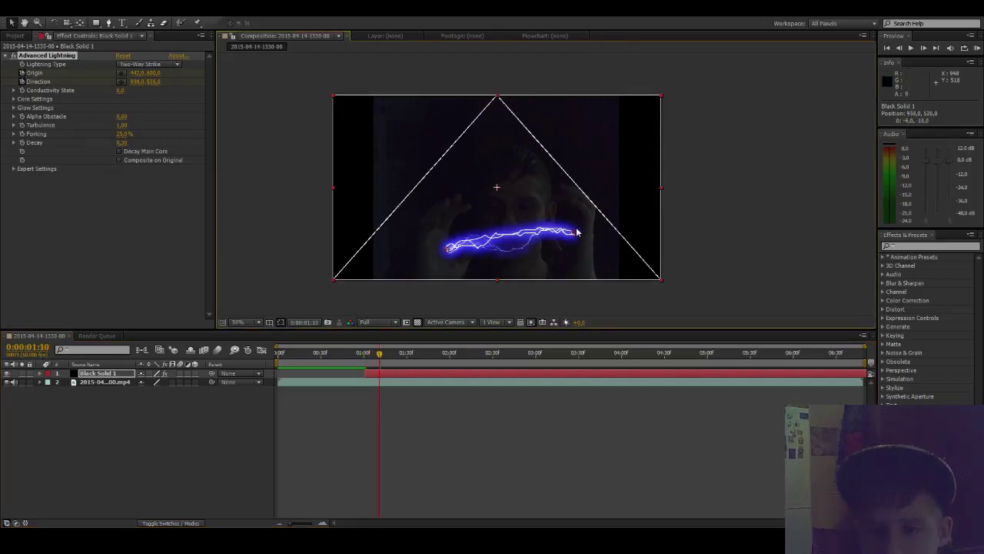
{"action": "left_click_drag", "start_coordinate": [383, 356], "coordinate": [400, 355]}
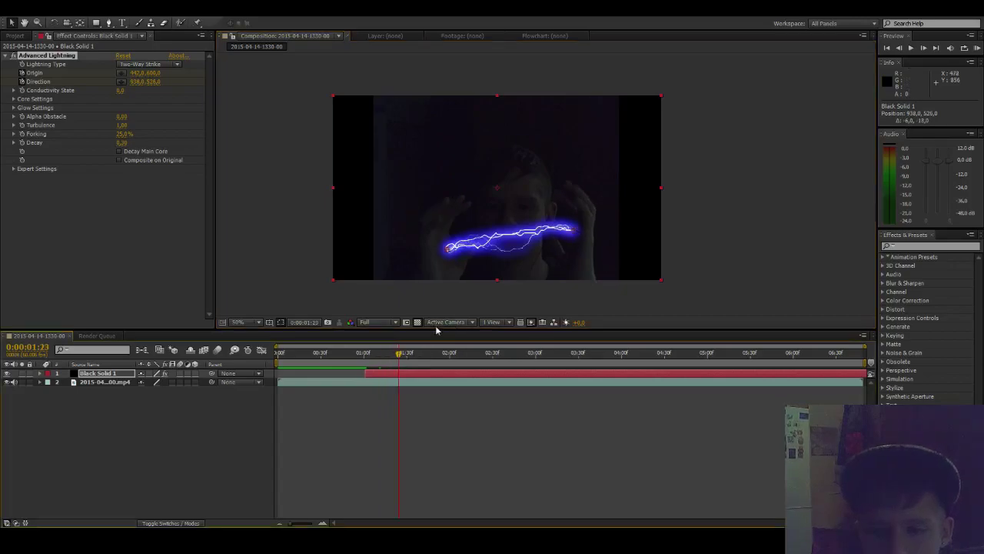
{"action": "left_click_drag", "start_coordinate": [450, 250], "coordinate": [450, 258]}
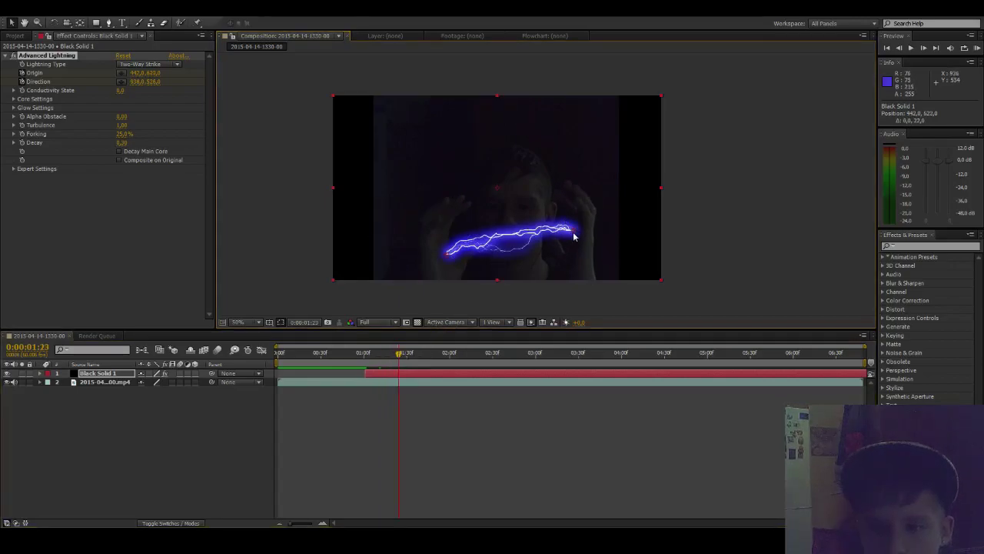
{"action": "left_click_drag", "start_coordinate": [575, 239], "coordinate": [574, 245]}
{"action": "left_click_drag", "start_coordinate": [400, 355], "coordinate": [411, 355]}
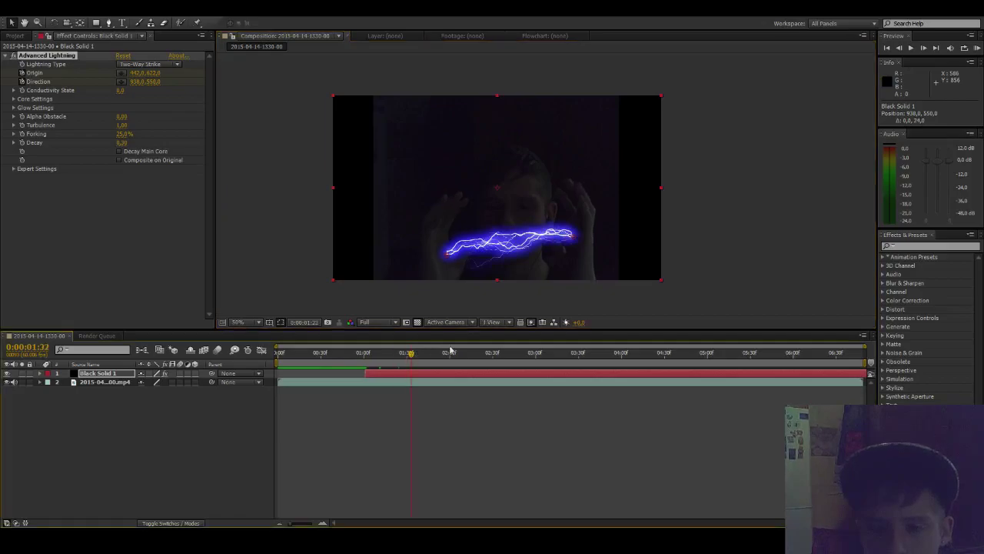
{"action": "left_click_drag", "start_coordinate": [581, 237], "coordinate": [585, 241]}
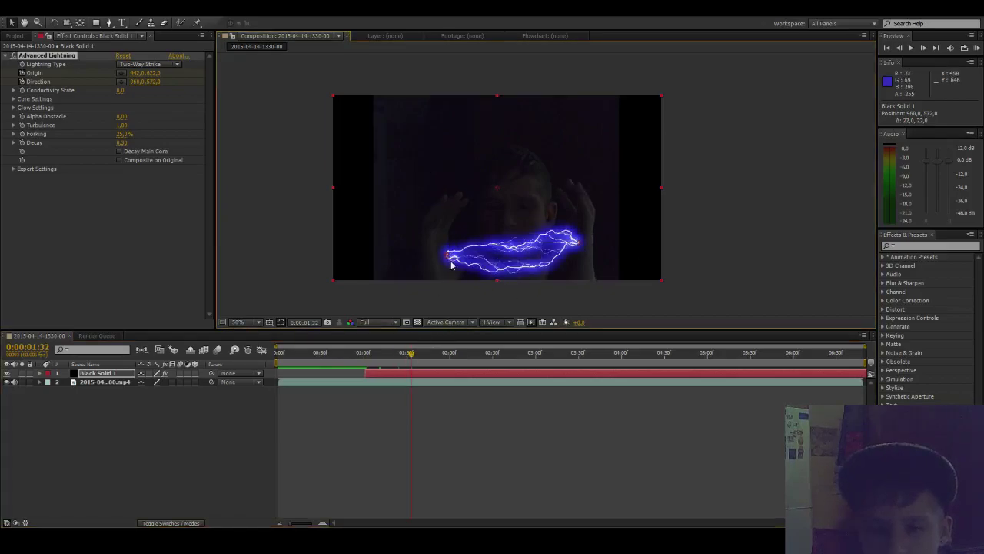
{"action": "left_click_drag", "start_coordinate": [448, 261], "coordinate": [446, 263]}
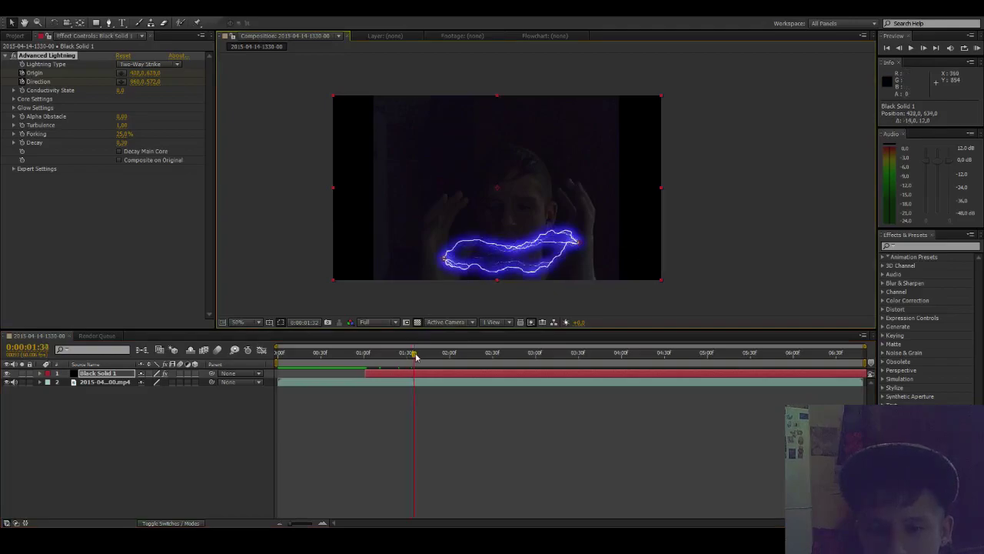
{"action": "left_click_drag", "start_coordinate": [415, 356], "coordinate": [440, 355]}
{"action": "left_click_drag", "start_coordinate": [580, 245], "coordinate": [566, 247]}
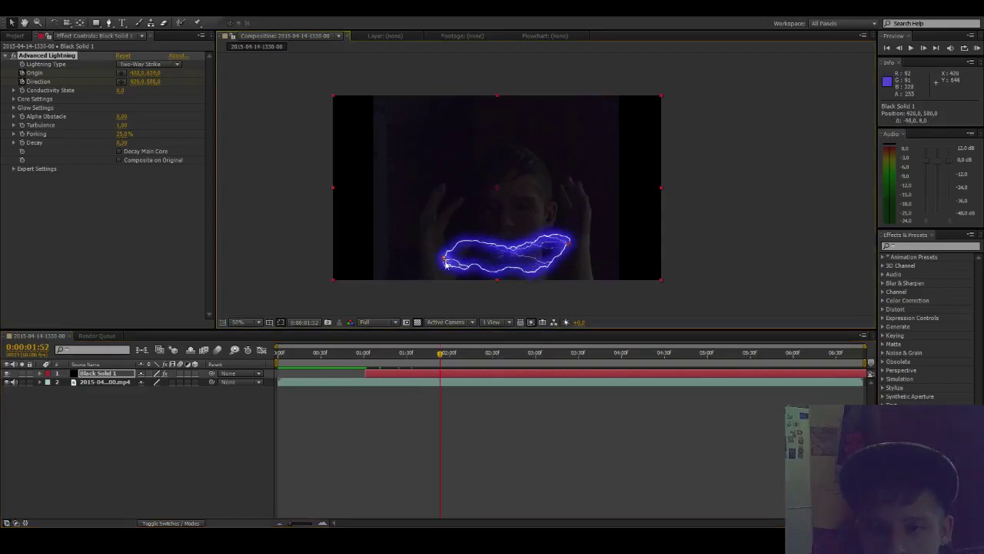
{"action": "left_click_drag", "start_coordinate": [446, 263], "coordinate": [442, 256]}
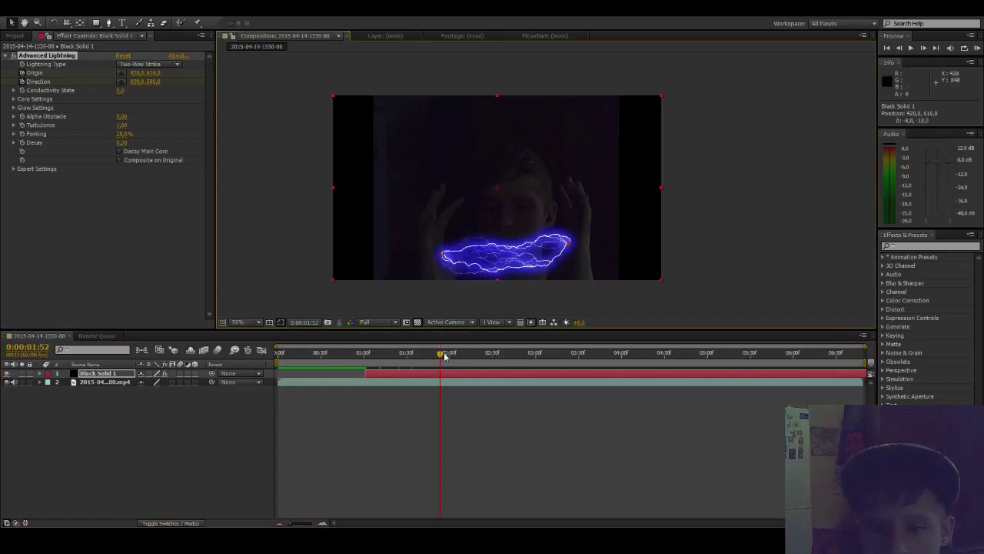
- Keyframe the bolt onto the hands at 0:00:02:06, 2:30, 2:34 and 2:43
{"action": "left_click_drag", "start_coordinate": [444, 356], "coordinate": [467, 358]}
{"action": "left_click_drag", "start_coordinate": [444, 258], "coordinate": [439, 266]}
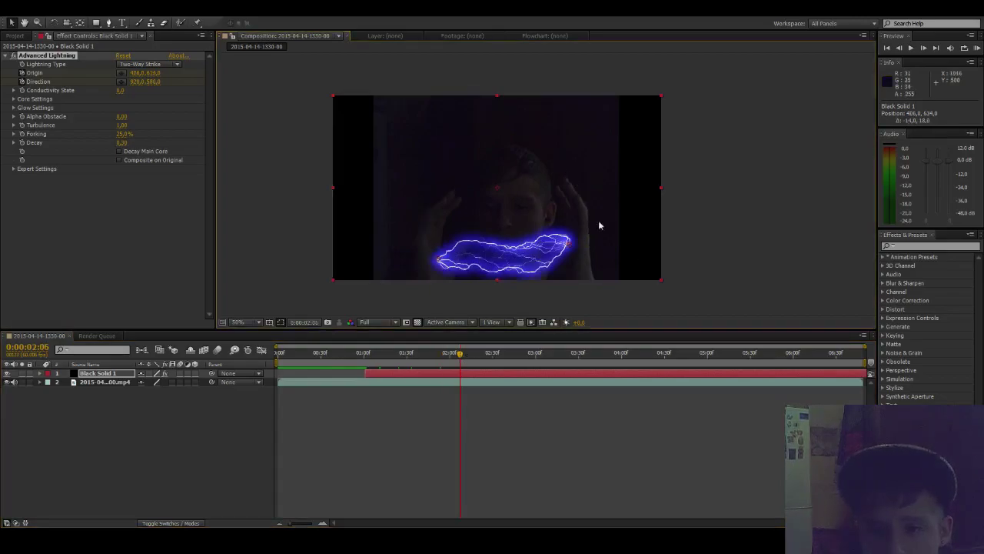
{"action": "left_click_drag", "start_coordinate": [570, 246], "coordinate": [568, 243]}
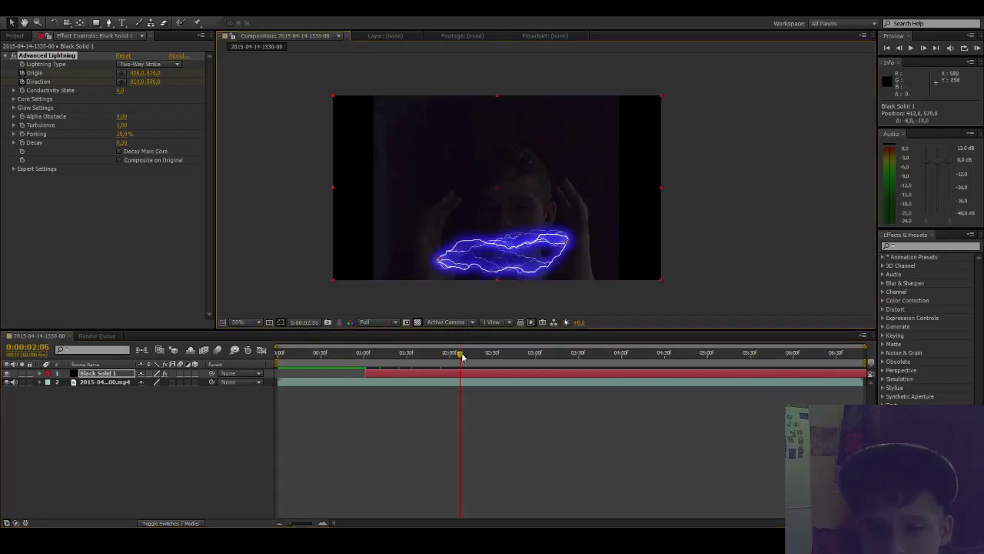
{"action": "left_click_drag", "start_coordinate": [461, 356], "coordinate": [494, 356]}
{"action": "left_click_drag", "start_coordinate": [446, 260], "coordinate": [433, 263]}
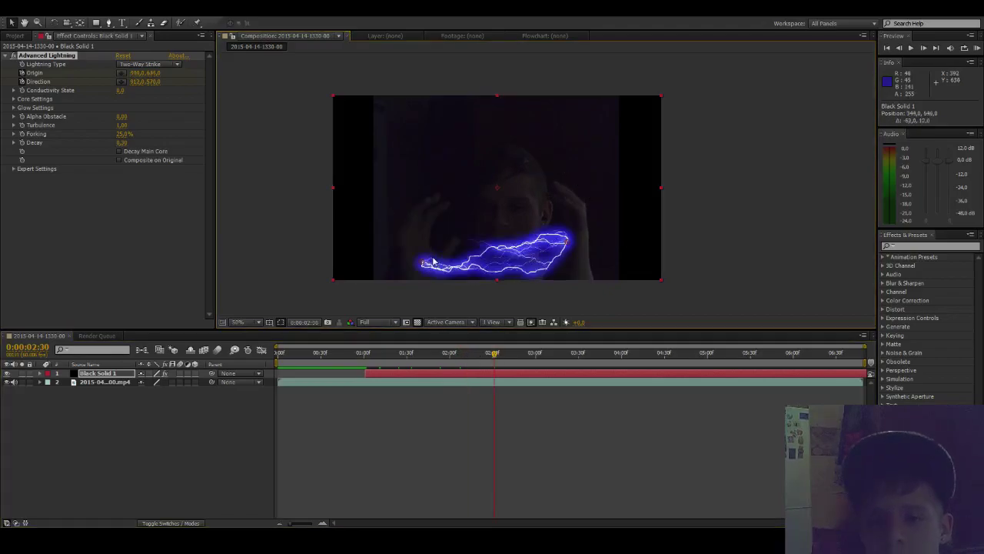
{"action": "left_click_drag", "start_coordinate": [567, 241], "coordinate": [563, 247]}
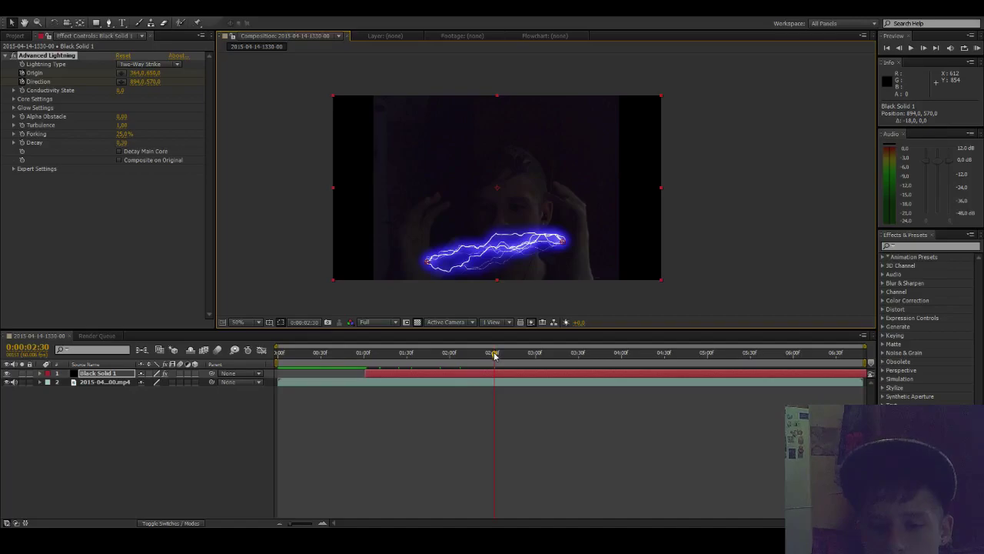
{"action": "left_click_drag", "start_coordinate": [495, 356], "coordinate": [500, 356]}
{"action": "left_click_drag", "start_coordinate": [571, 245], "coordinate": [567, 242]}
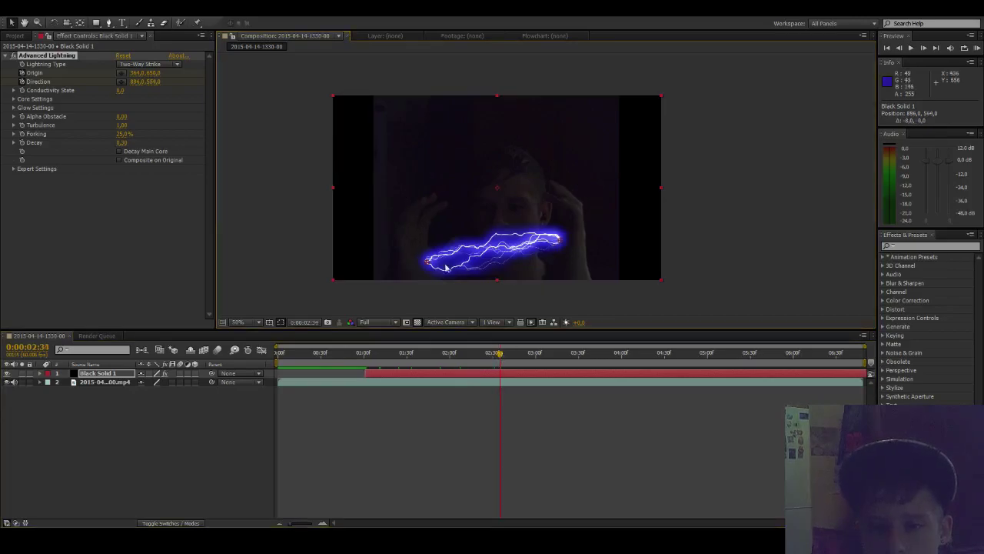
{"action": "left_click_drag", "start_coordinate": [428, 264], "coordinate": [426, 251]}
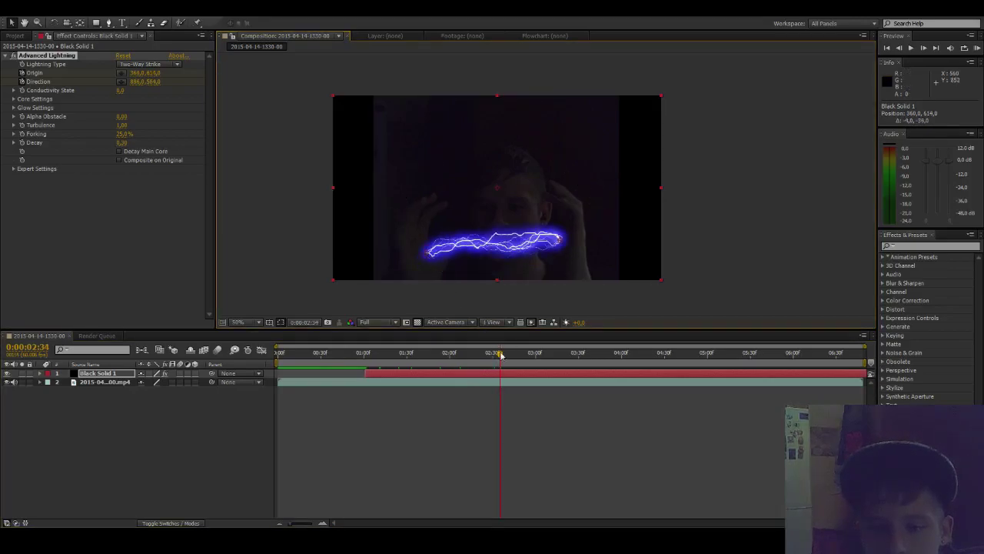
{"action": "left_click_drag", "start_coordinate": [501, 355], "coordinate": [513, 356]}
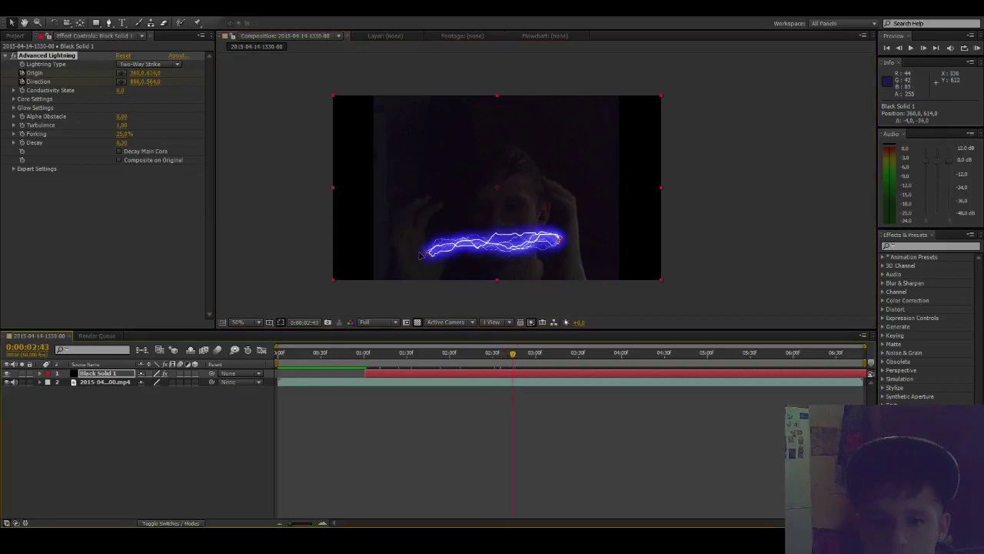
{"action": "left_click_drag", "start_coordinate": [421, 255], "coordinate": [418, 254]}
{"action": "key", "text": "ctrl+z"}
- Keep the bolt's ends on the hands through 0:00:02:53 and 0:00:03:06
{"action": "left_click_drag", "start_coordinate": [561, 241], "coordinate": [552, 238]}
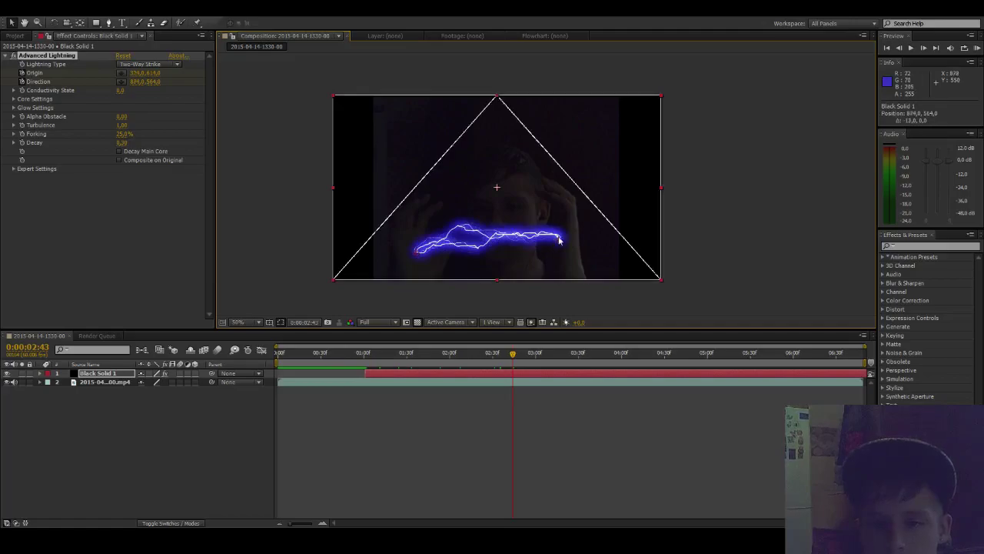
{"action": "left_click_drag", "start_coordinate": [513, 355], "coordinate": [529, 356]}
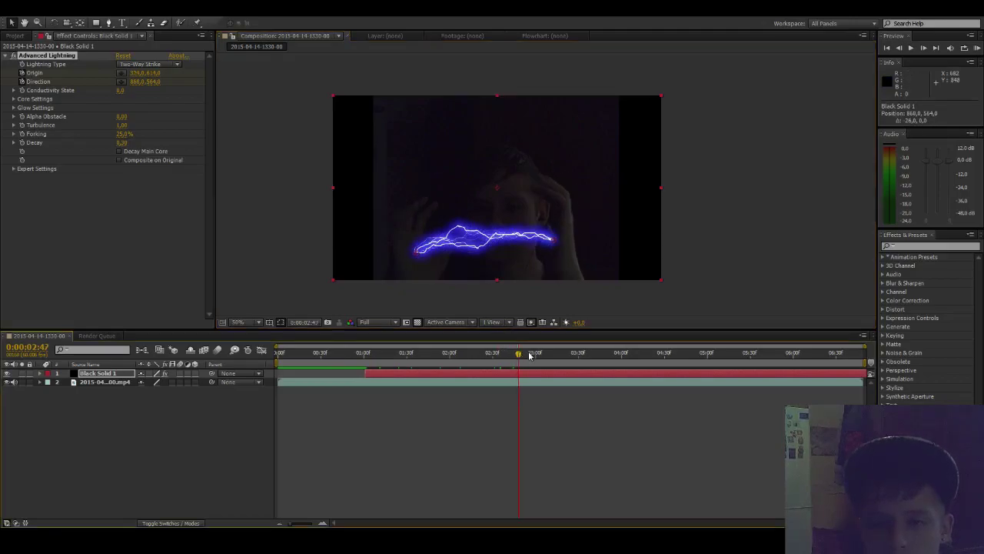
{"action": "mouse_move", "coordinate": [555, 240]}
{"action": "left_mouse_down"}
{"action": "mouse_move", "coordinate": [546, 237]}
{"action": "mouse_move", "coordinate": [555, 234]}
{"action": "left_mouse_up"}
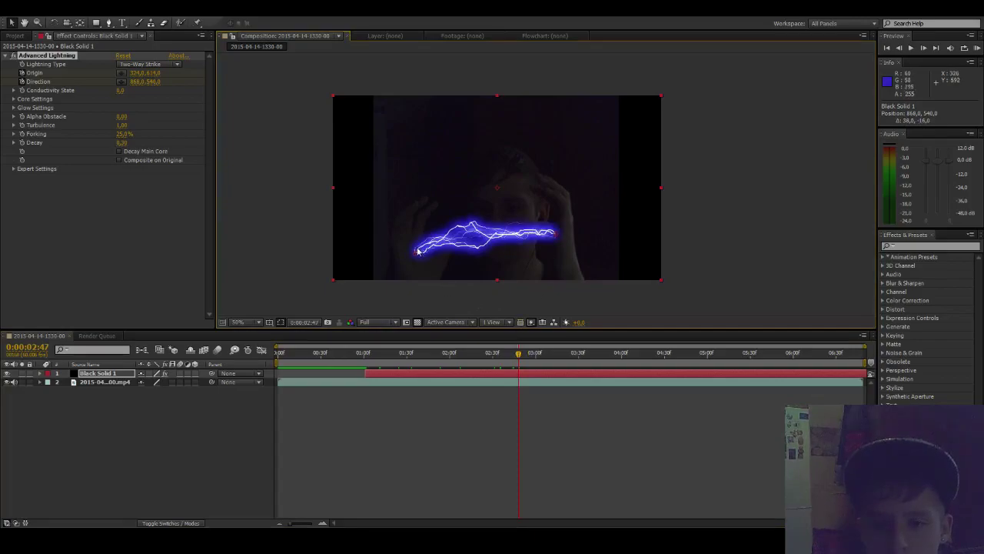
{"action": "left_click_drag", "start_coordinate": [519, 353], "coordinate": [527, 353]}
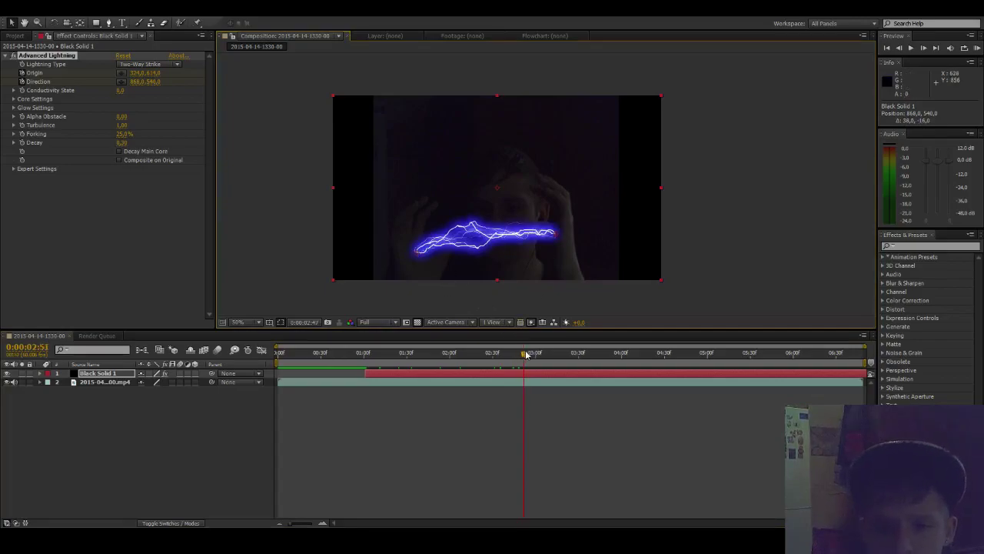
{"action": "left_click_drag", "start_coordinate": [420, 259], "coordinate": [426, 259]}
{"action": "key", "text": "ctrl+z"}
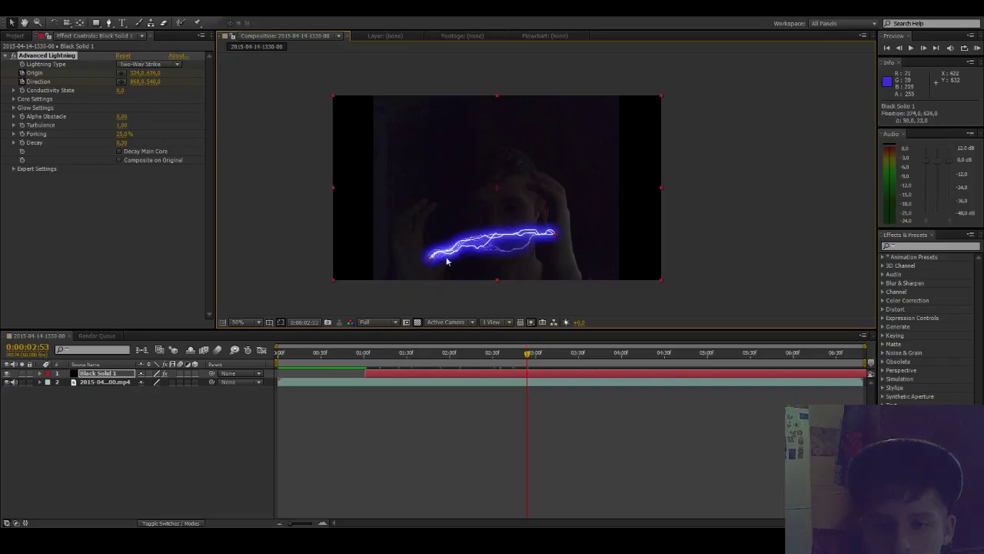
{"action": "left_click_drag", "start_coordinate": [554, 228], "coordinate": [553, 223]}
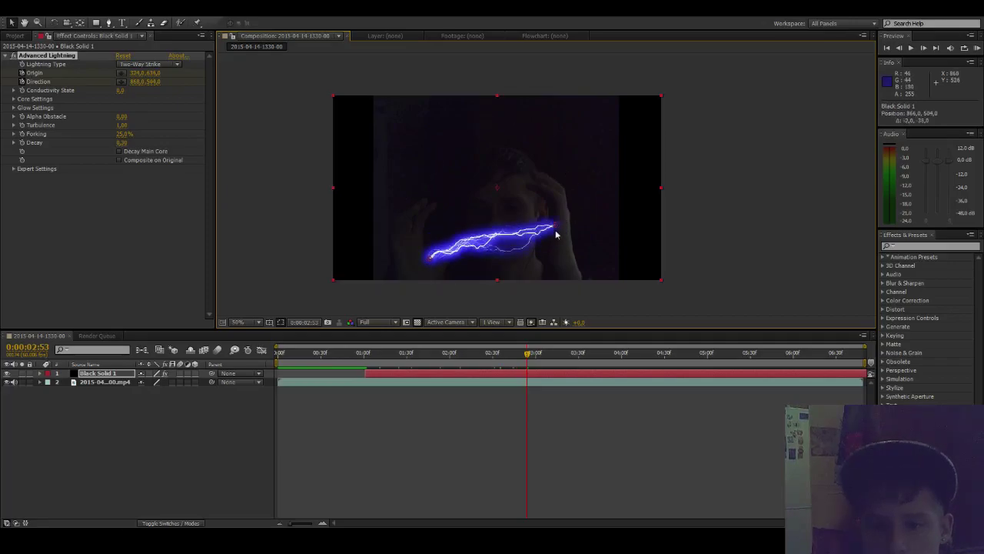
{"action": "left_click_drag", "start_coordinate": [529, 355], "coordinate": [546, 359]}
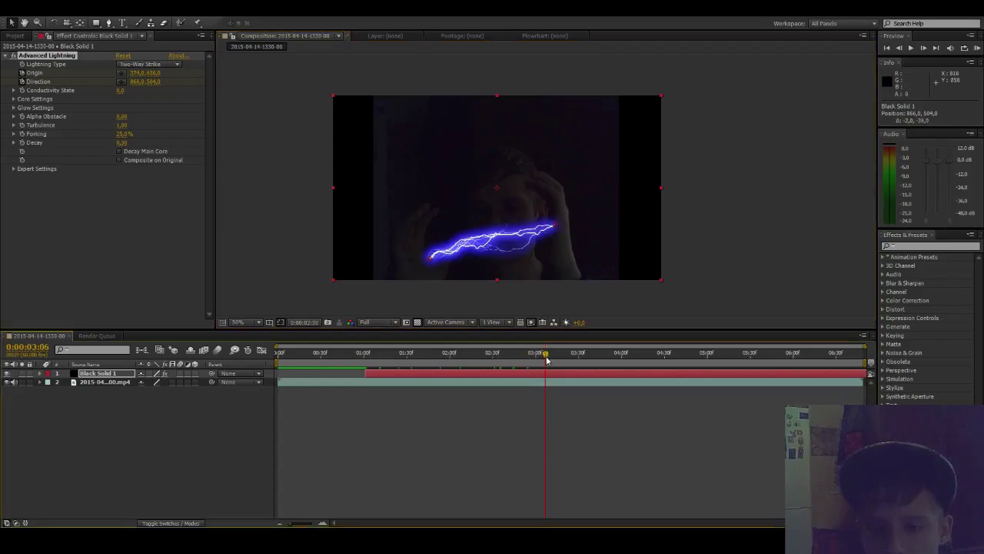
{"action": "left_click_drag", "start_coordinate": [557, 227], "coordinate": [553, 230]}
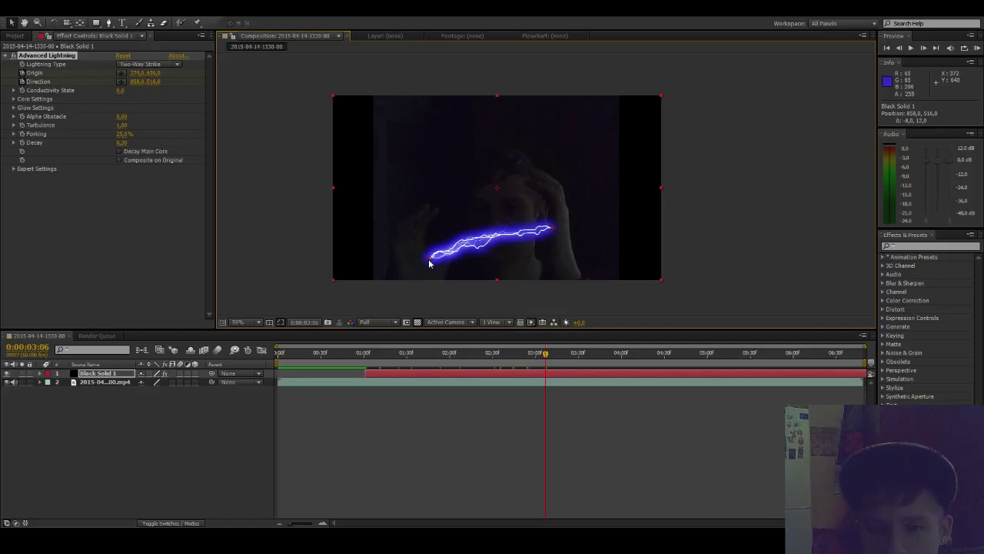
{"action": "left_click_drag", "start_coordinate": [429, 264], "coordinate": [429, 267]}
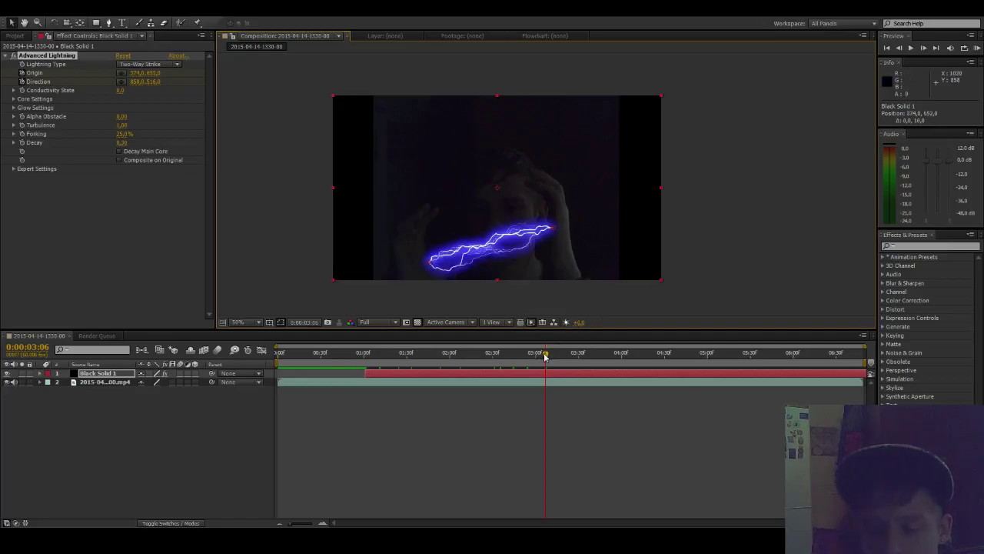
- Track the bolt's ends to the hands at 0:00:03:16, 3:29, 3:41, 3:53 and 3:56
{"action": "left_click_drag", "start_coordinate": [545, 355], "coordinate": [559, 358]}
{"action": "left_click_drag", "start_coordinate": [430, 267], "coordinate": [417, 267]}
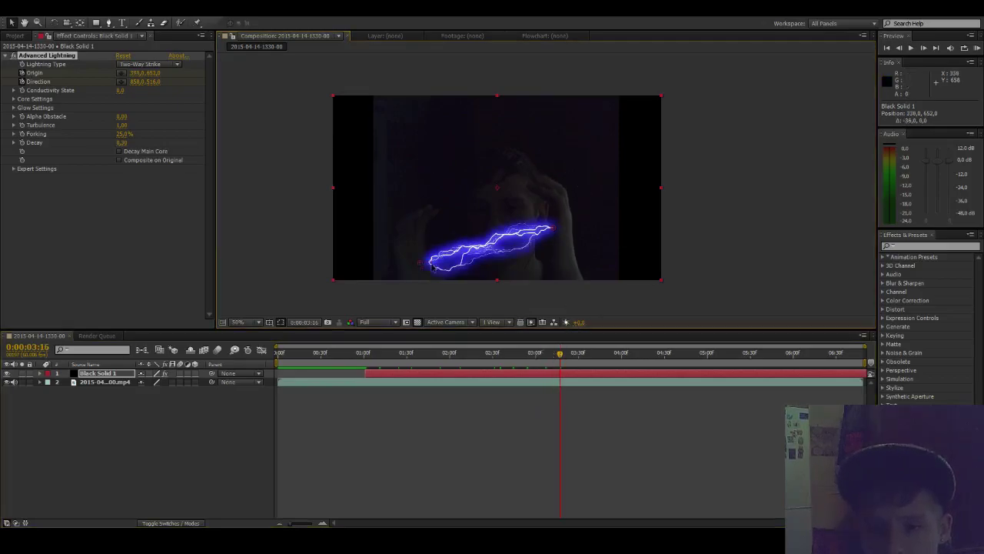
{"action": "left_click_drag", "start_coordinate": [566, 358], "coordinate": [578, 358]}
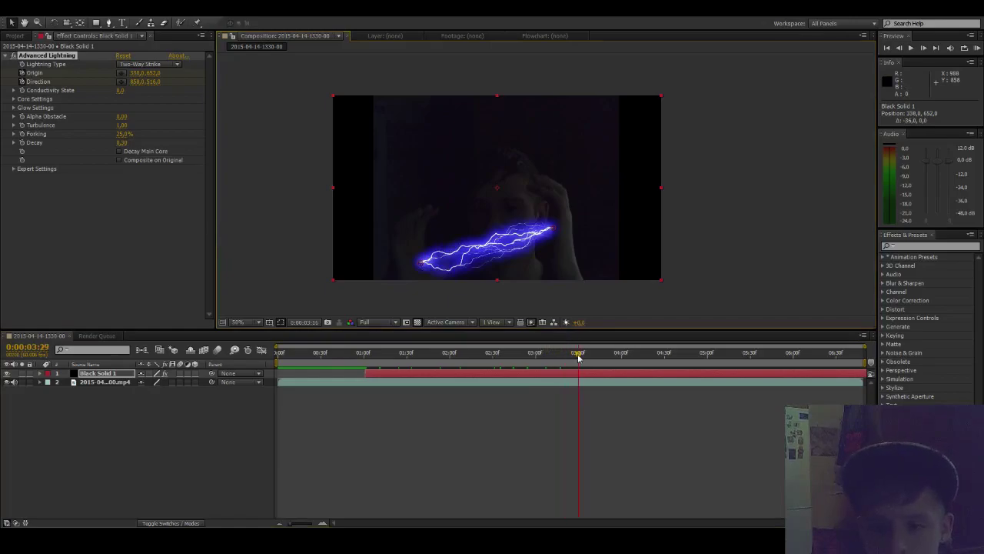
{"action": "left_click_drag", "start_coordinate": [422, 264], "coordinate": [419, 243]}
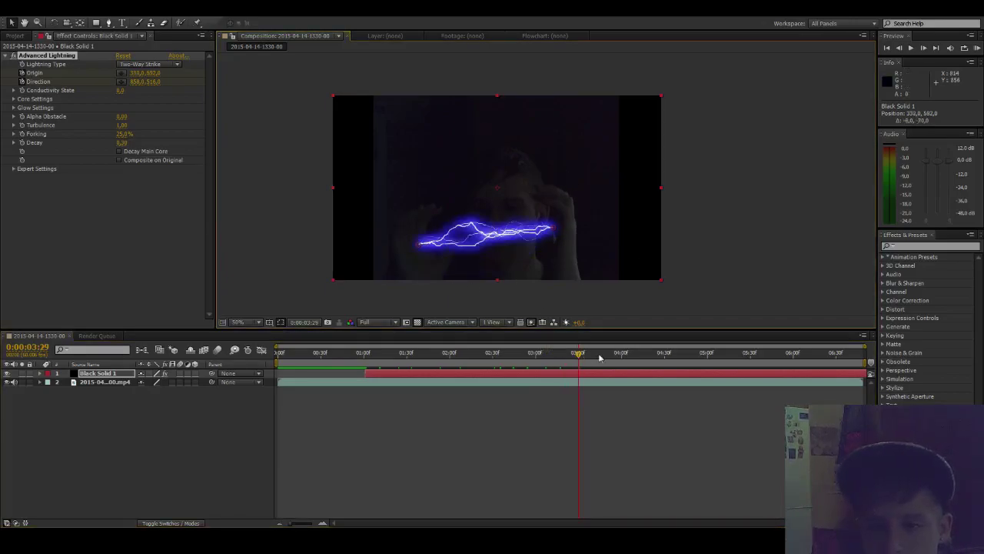
{"action": "left_click_drag", "start_coordinate": [553, 230], "coordinate": [560, 238]}
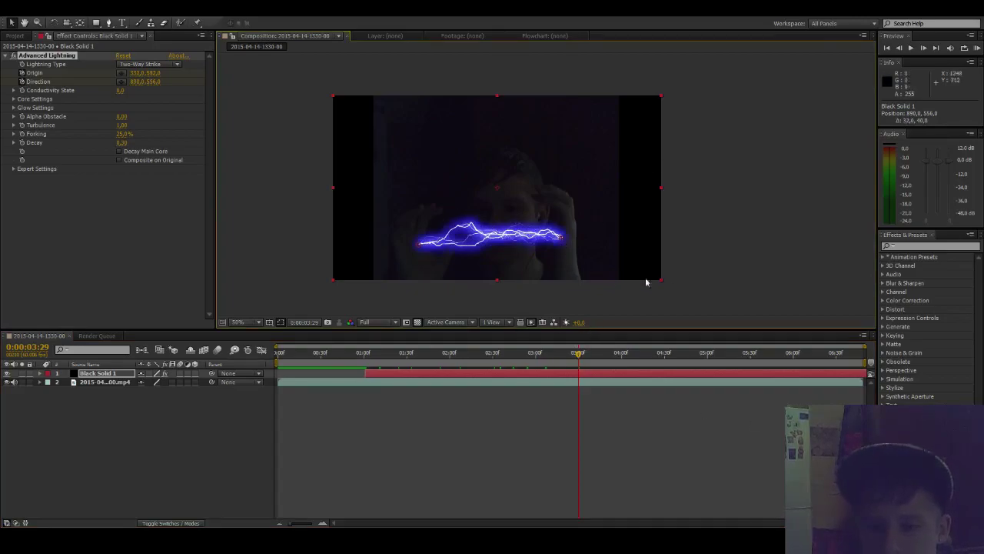
{"action": "left_click_drag", "start_coordinate": [579, 355], "coordinate": [596, 356]}
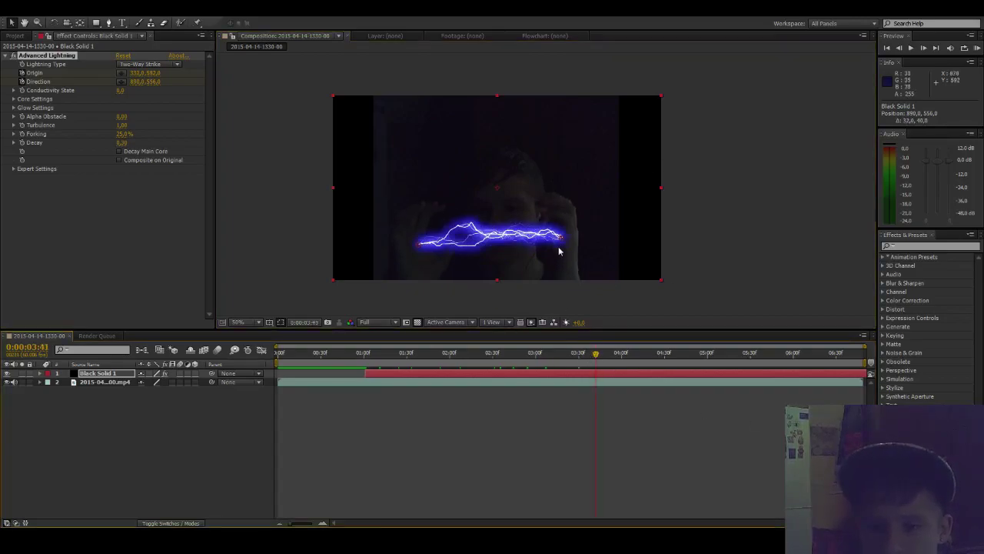
{"action": "left_click_drag", "start_coordinate": [559, 241], "coordinate": [563, 247]}
{"action": "left_click_drag", "start_coordinate": [419, 232], "coordinate": [426, 243]}
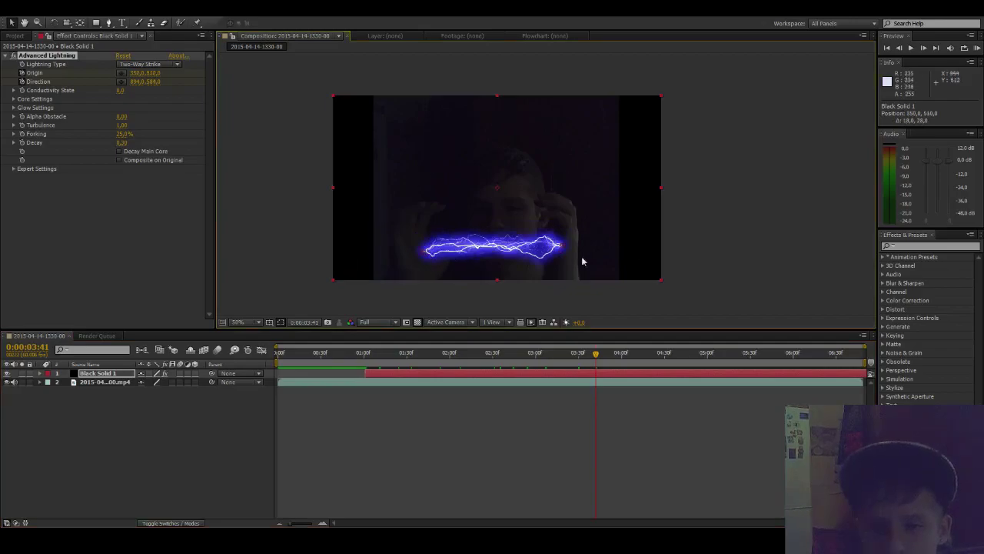
{"action": "left_click_drag", "start_coordinate": [596, 356], "coordinate": [613, 356]}
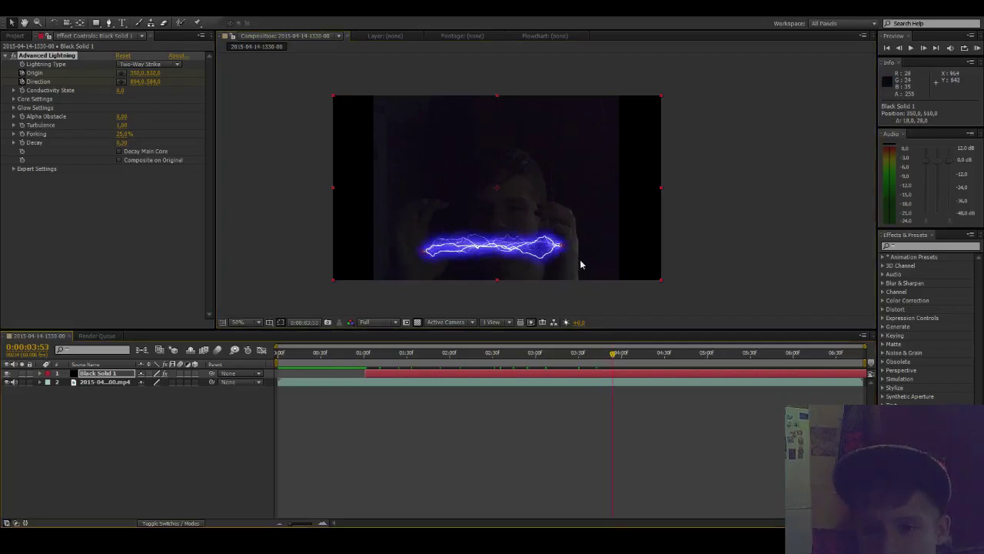
{"action": "left_click_drag", "start_coordinate": [562, 247], "coordinate": [562, 266]}
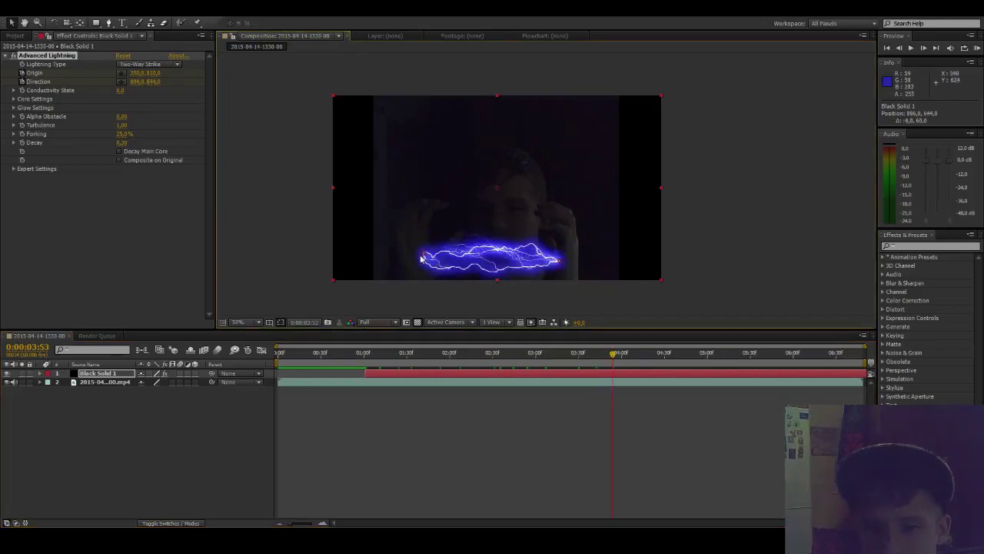
{"action": "left_click_drag", "start_coordinate": [426, 255], "coordinate": [426, 239]}
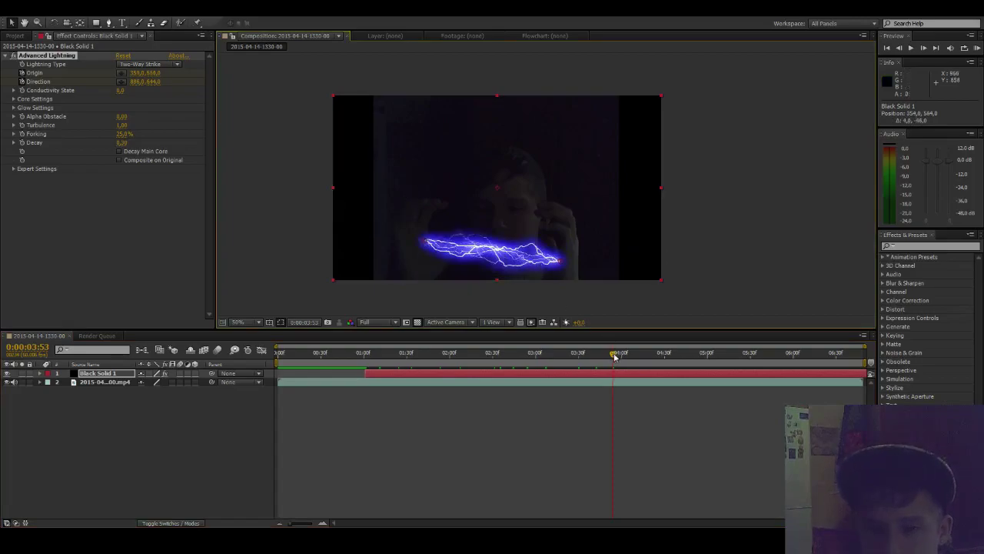
{"action": "left_click_drag", "start_coordinate": [614, 356], "coordinate": [618, 356]}
{"action": "left_click_drag", "start_coordinate": [559, 261], "coordinate": [559, 263]}
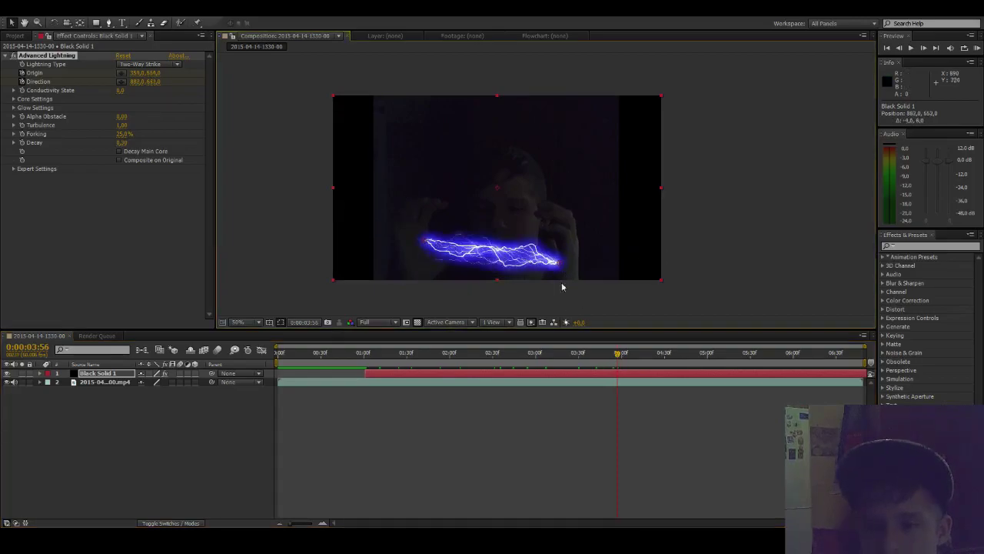
- Follow the hands with the bolt's ends at 0:00:04:05, 4:11, 4:17, 4:22, 4:28 and 4:30
{"action": "left_click_drag", "start_coordinate": [619, 354], "coordinate": [630, 354]}
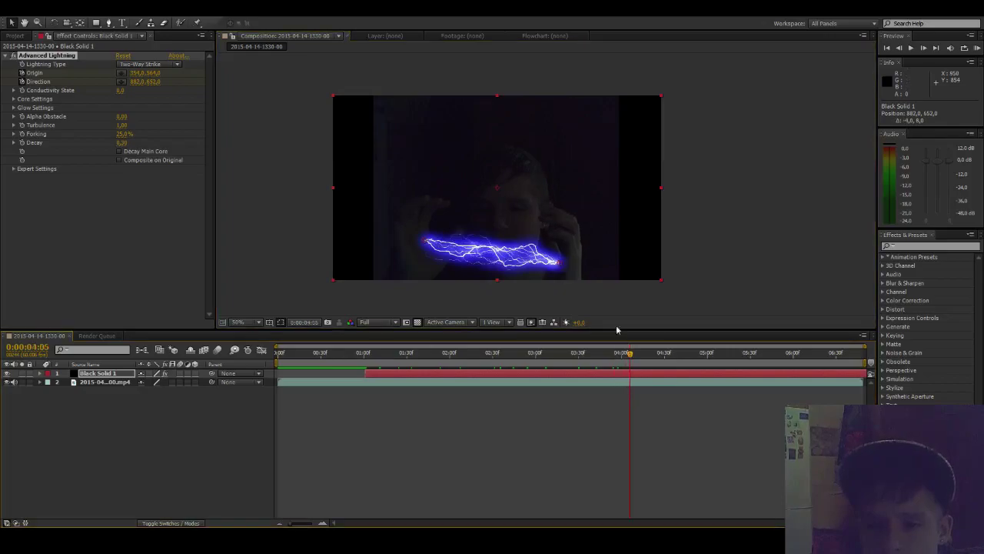
{"action": "left_click_drag", "start_coordinate": [559, 264], "coordinate": [560, 273]}
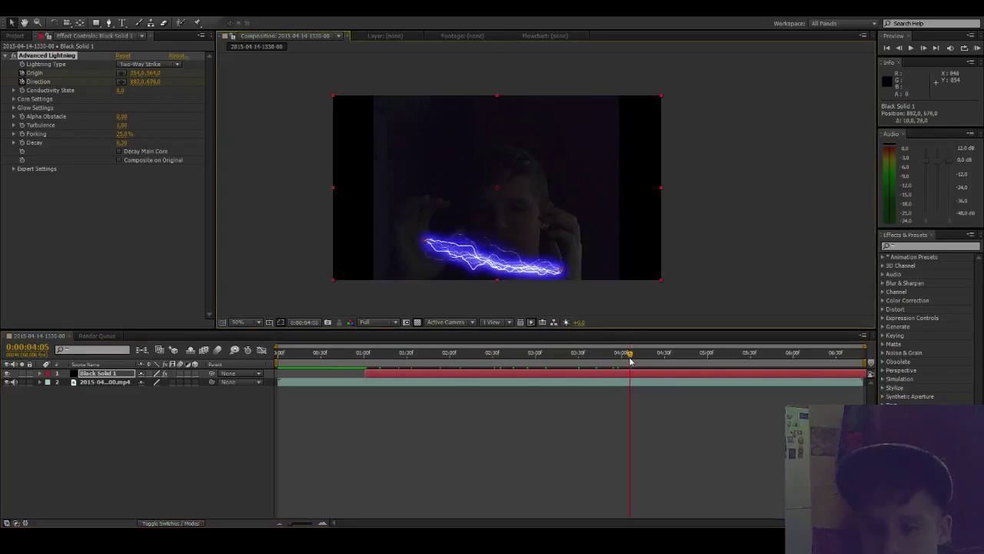
{"action": "left_click_drag", "start_coordinate": [631, 356], "coordinate": [638, 356]}
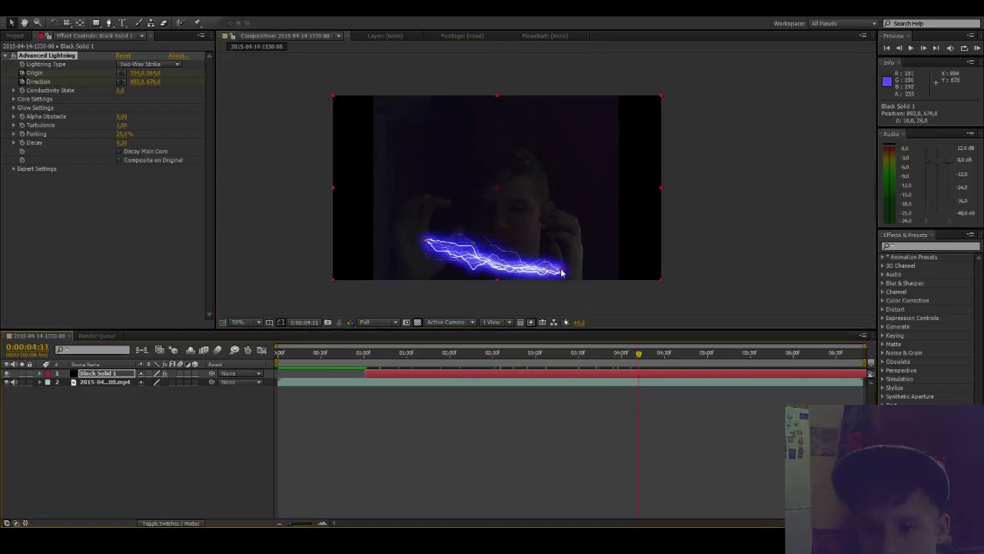
{"action": "left_click_drag", "start_coordinate": [564, 277], "coordinate": [562, 278]}
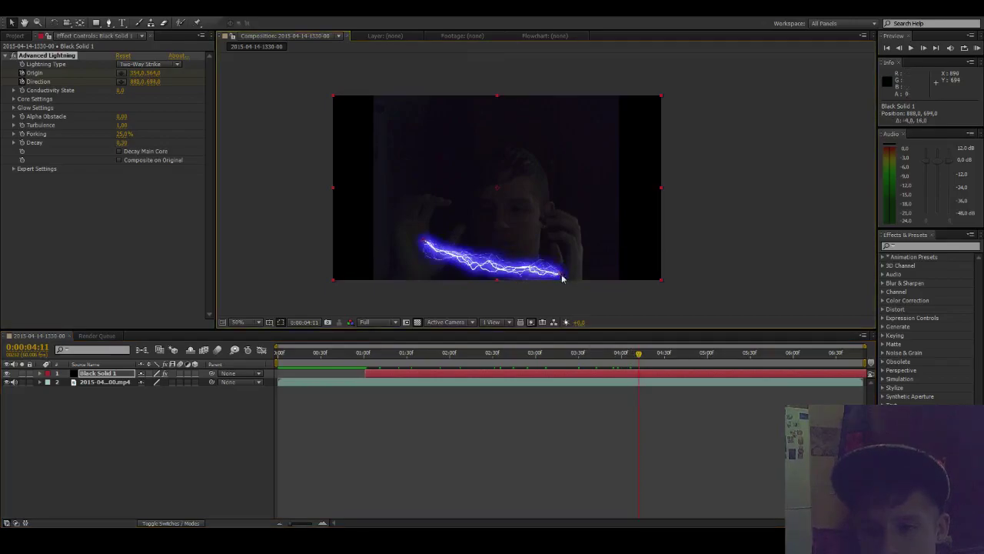
{"action": "left_click_drag", "start_coordinate": [639, 356], "coordinate": [647, 356]}
{"action": "left_click_drag", "start_coordinate": [563, 277], "coordinate": [563, 282]}
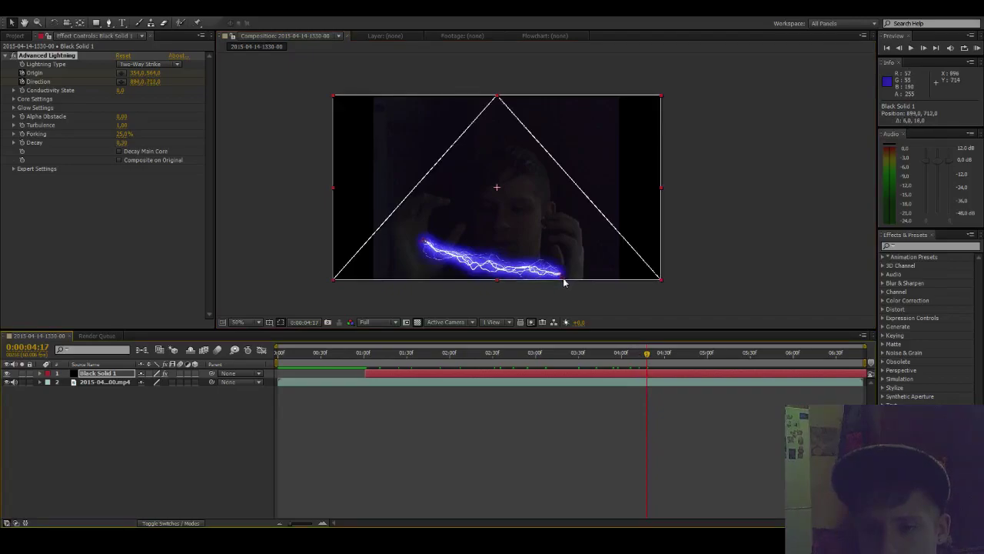
{"action": "left_click_drag", "start_coordinate": [423, 243], "coordinate": [423, 250]}
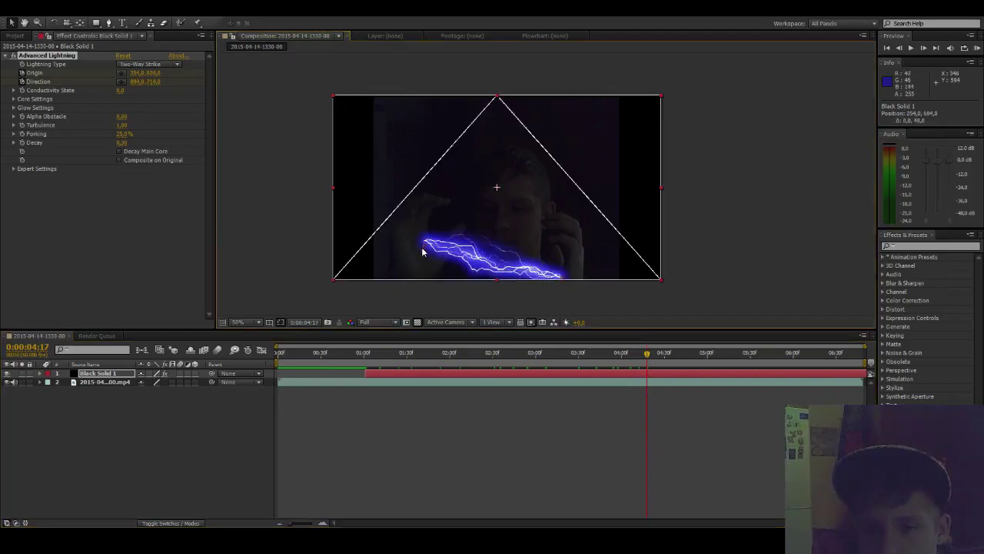
{"action": "left_click_drag", "start_coordinate": [642, 359], "coordinate": [655, 355]}
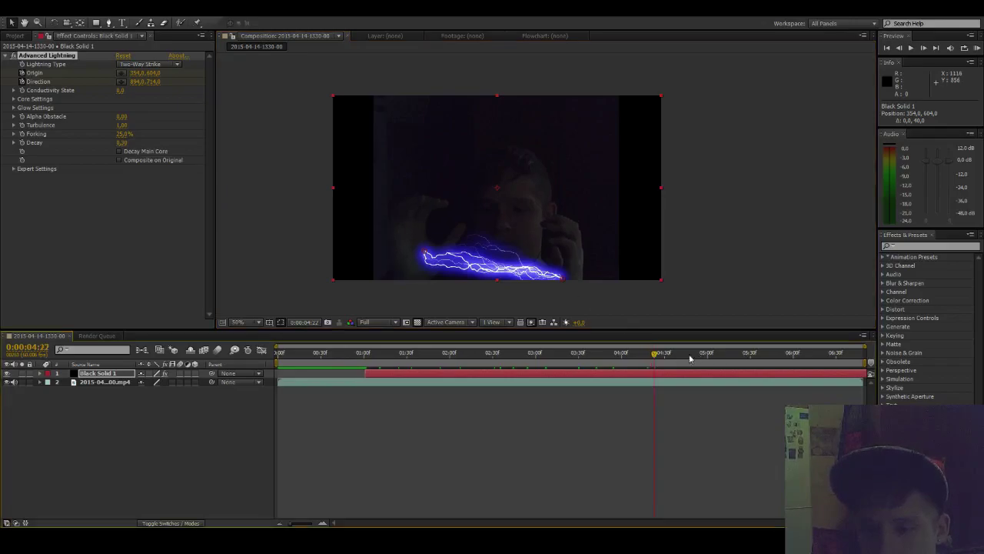
{"action": "left_click_drag", "start_coordinate": [660, 356], "coordinate": [665, 358]}
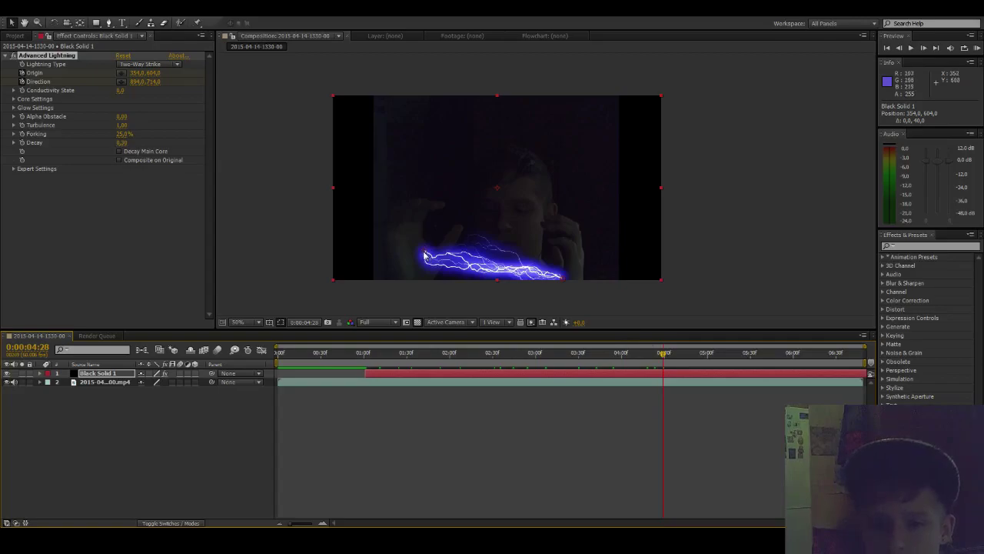
{"action": "left_click_drag", "start_coordinate": [423, 254], "coordinate": [419, 262]}
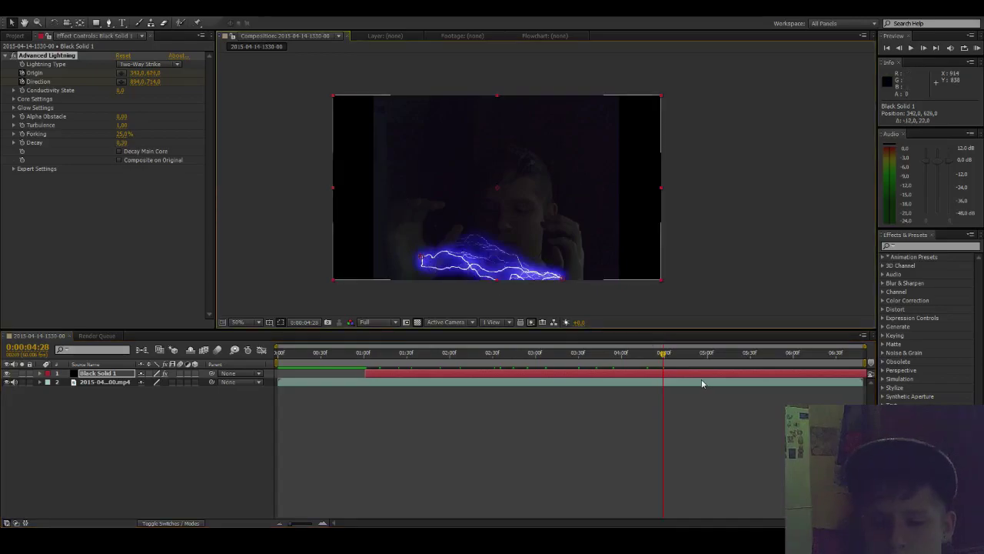
{"action": "left_click_drag", "start_coordinate": [665, 355], "coordinate": [667, 355]}
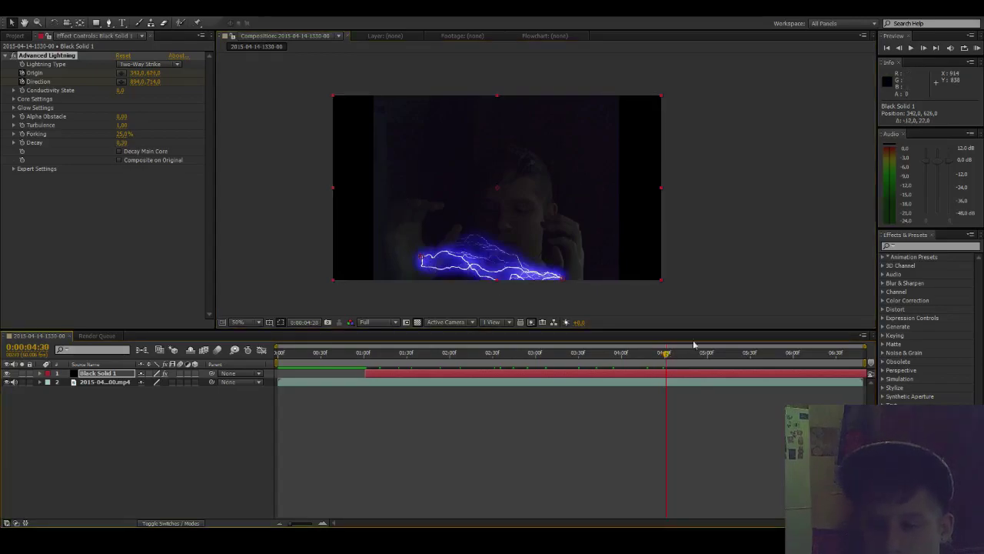
- Step frames to about 0:00:05:02, moving the bolt's start onto the left hand and its end up to the right hand
{"action": "left_click", "coordinate": [923, 49]}
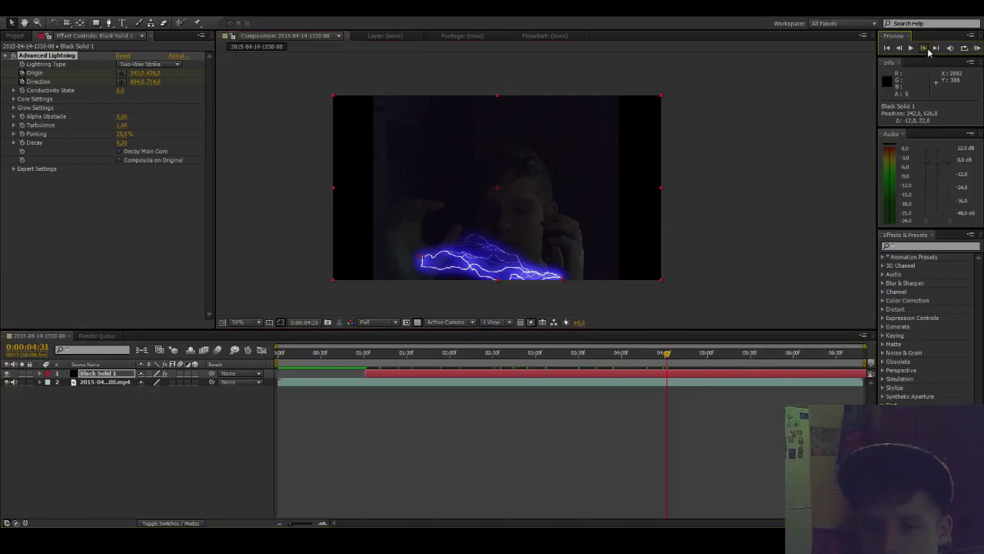
{"action": "left_click", "coordinate": [924, 48]}
{"action": "left_click", "coordinate": [923, 48]}
{"action": "left_click", "coordinate": [923, 49]}
{"action": "left_click", "coordinate": [924, 48]}
{"action": "left_click", "coordinate": [924, 49]}
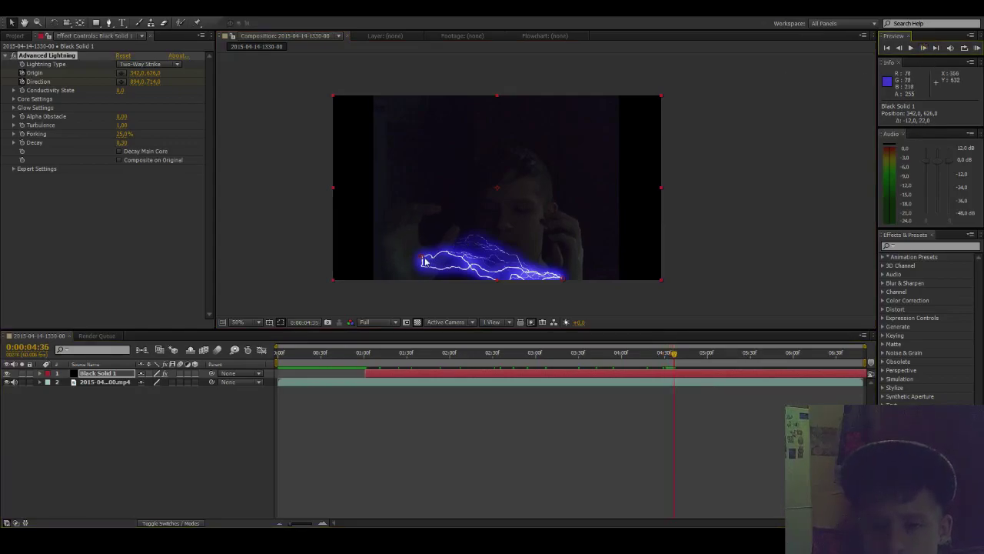
{"action": "left_click_drag", "start_coordinate": [420, 261], "coordinate": [419, 264]}
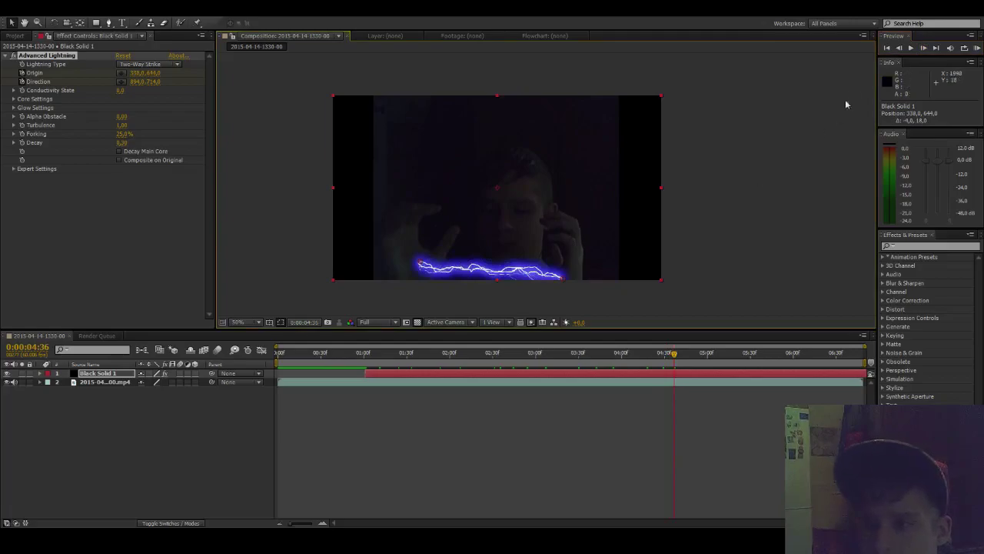
{"action": "left_click", "coordinate": [923, 48]}
{"action": "left_click", "coordinate": [922, 47]}
{"action": "left_click", "coordinate": [923, 48]}
{"action": "left_click", "coordinate": [923, 47]}
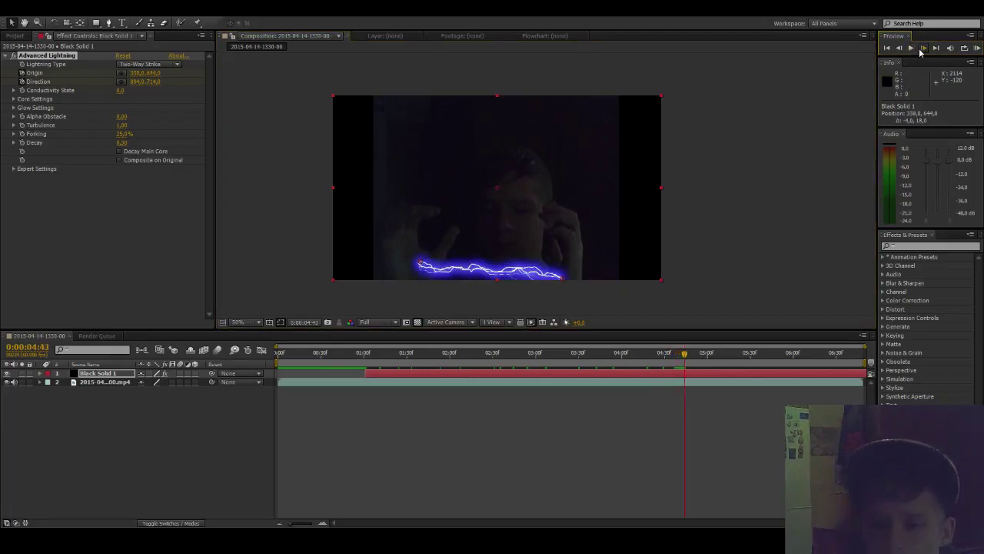
{"action": "left_click", "coordinate": [922, 48]}
{"action": "left_click", "coordinate": [923, 48]}
{"action": "left_click_drag", "start_coordinate": [563, 277], "coordinate": [558, 263]}
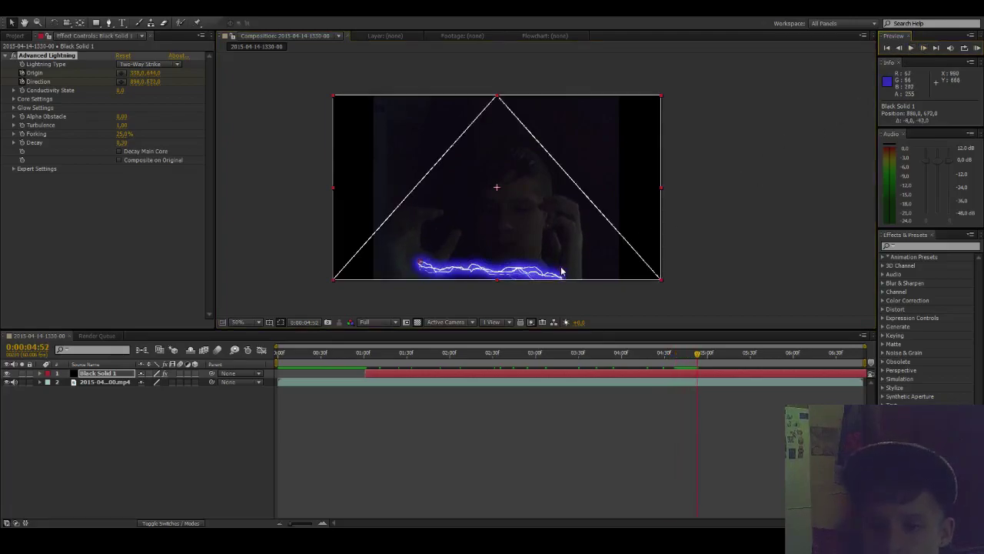
{"action": "left_click", "coordinate": [924, 48]}
{"action": "left_click", "coordinate": [924, 48]}
{"action": "left_click", "coordinate": [924, 48]}
{"action": "left_click", "coordinate": [924, 48]}
{"action": "left_click", "coordinate": [924, 47]}
{"action": "left_click", "coordinate": [924, 48]}
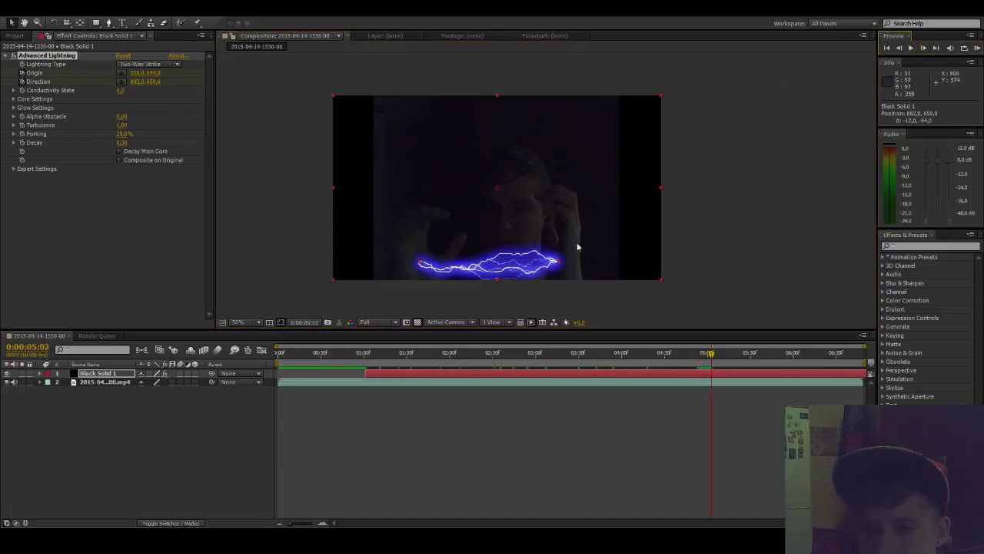
{"action": "left_click_drag", "start_coordinate": [561, 263], "coordinate": [556, 236]}
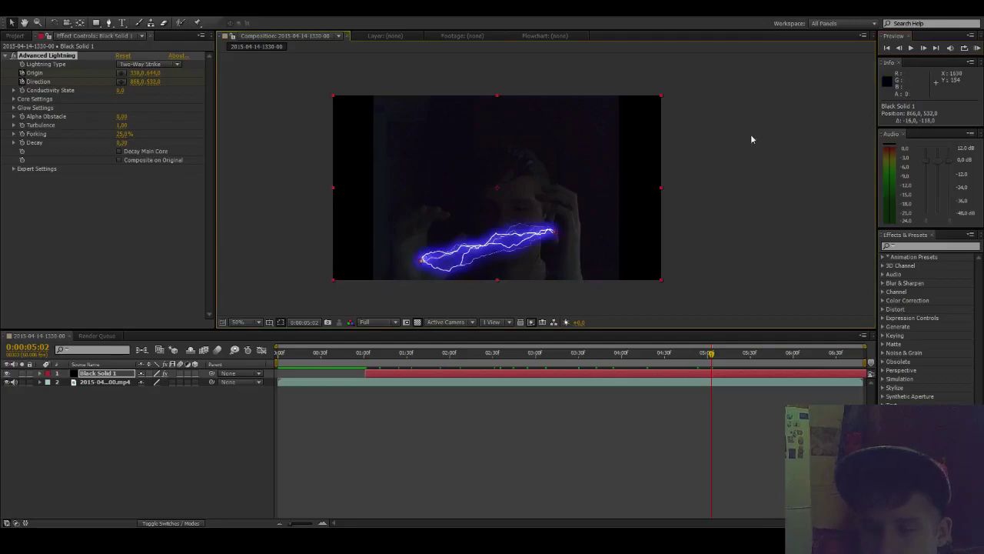
{"action": "left_click_drag", "start_coordinate": [553, 232], "coordinate": [559, 252]}
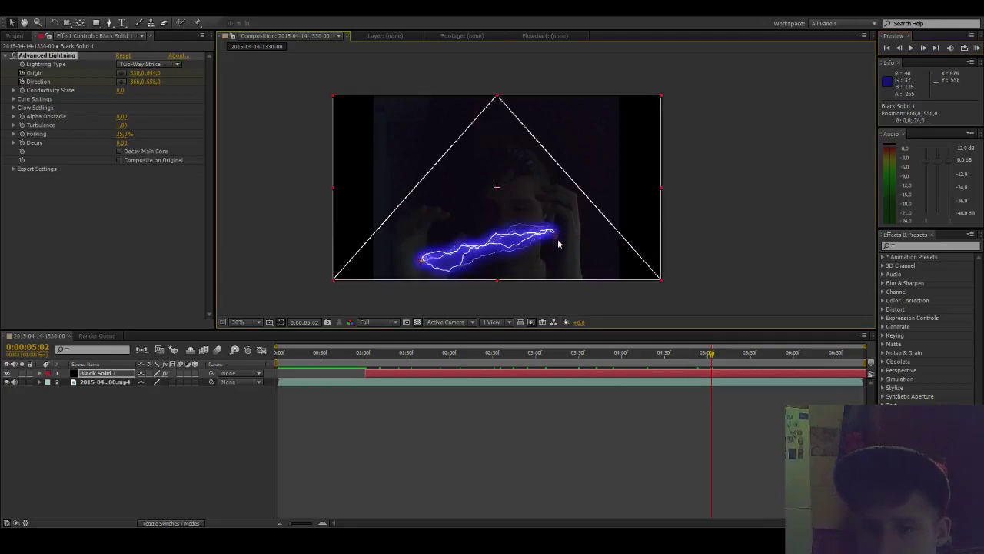
- Keep the bolt's start and end on the hands over the next several frames
{"action": "left_click", "coordinate": [923, 48]}
{"action": "left_click", "coordinate": [923, 48]}
{"action": "left_click", "coordinate": [923, 48]}
{"action": "left_click", "coordinate": [924, 48]}
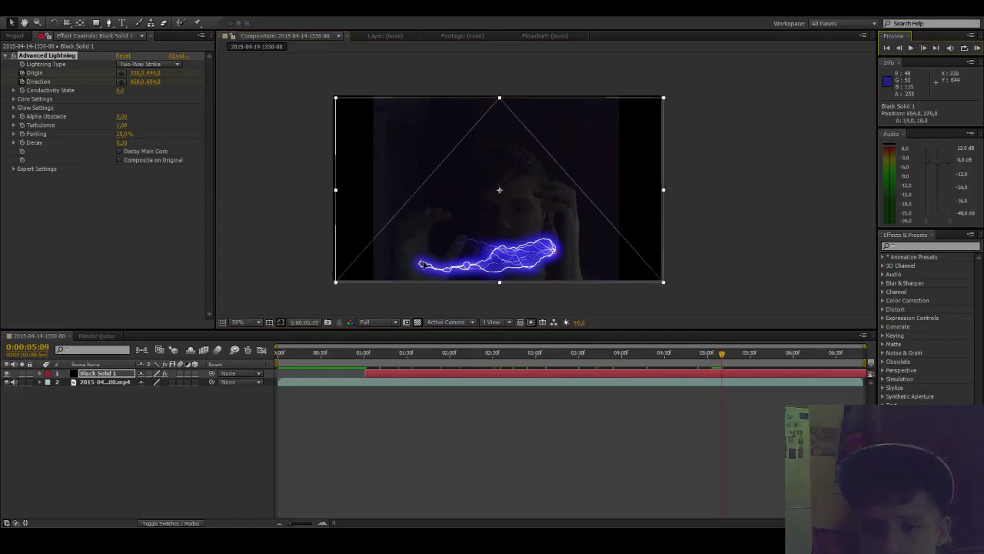
{"action": "left_click_drag", "start_coordinate": [422, 264], "coordinate": [429, 267]}
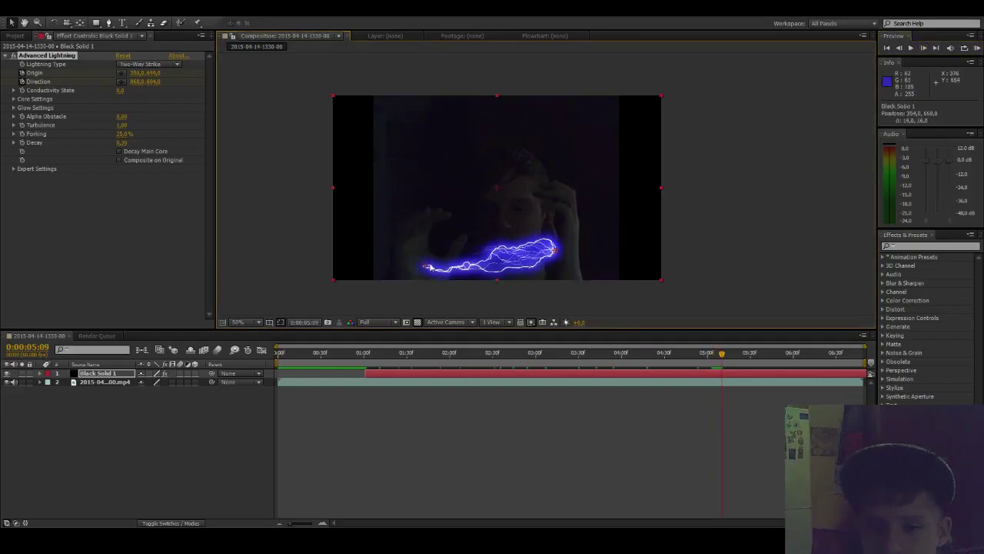
{"action": "left_click_drag", "start_coordinate": [556, 258], "coordinate": [553, 245]}
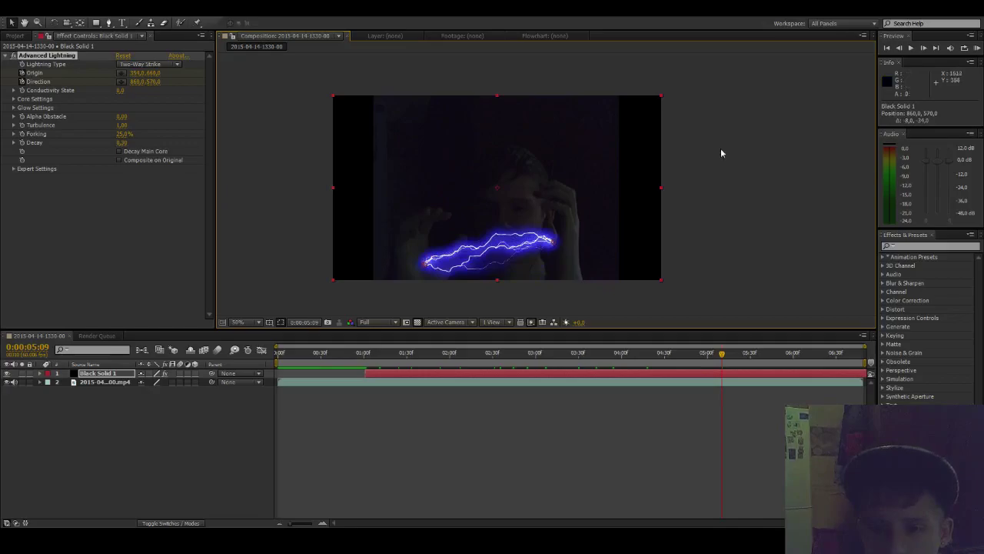
{"action": "left_click", "coordinate": [924, 47]}
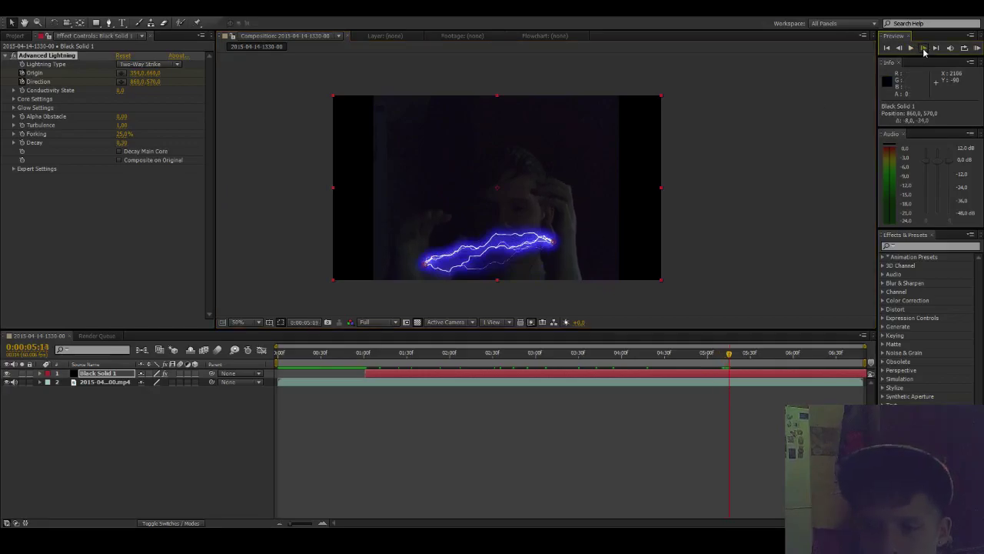
{"action": "left_click_drag", "start_coordinate": [556, 245], "coordinate": [553, 238]}
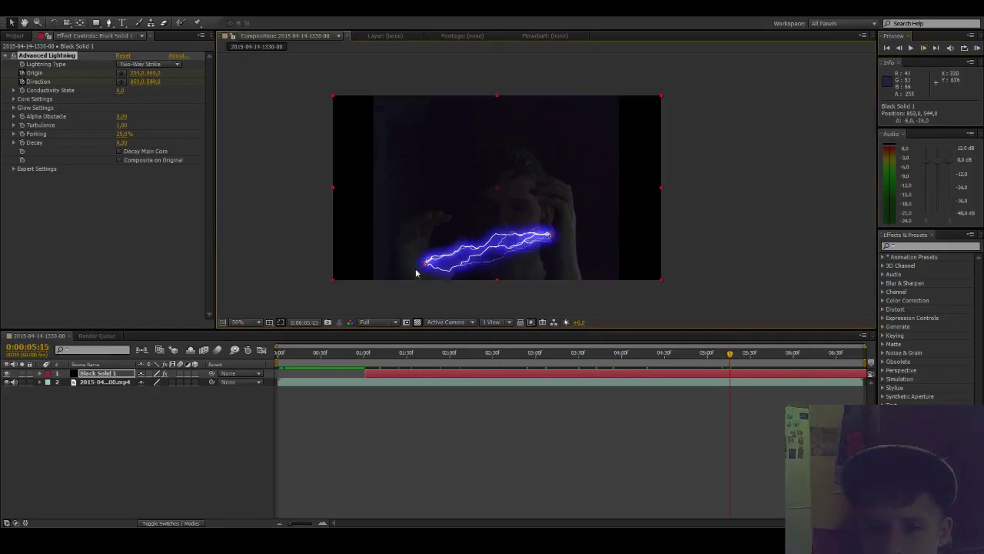
{"action": "left_click_drag", "start_coordinate": [424, 267], "coordinate": [429, 270]}
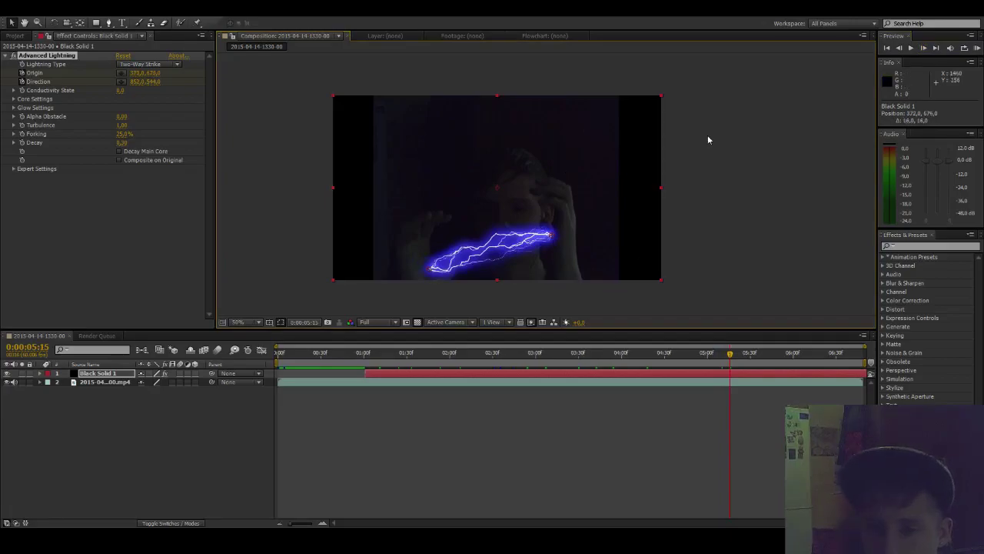
- Adjust the bolt's end on the right hand through about 0:00:05:51, then step back one frame
{"action": "left_click", "coordinate": [911, 48]}
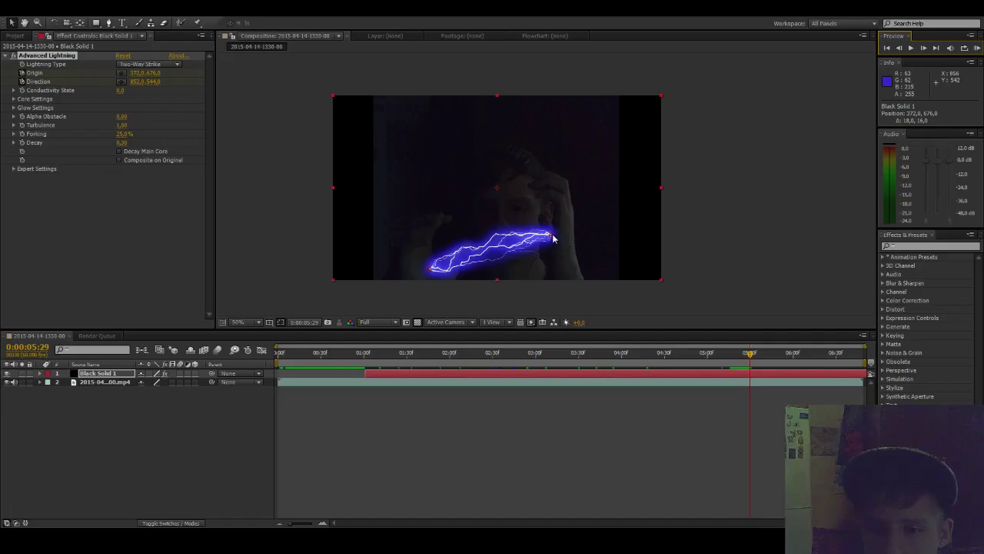
{"action": "left_click_drag", "start_coordinate": [554, 240], "coordinate": [551, 228]}
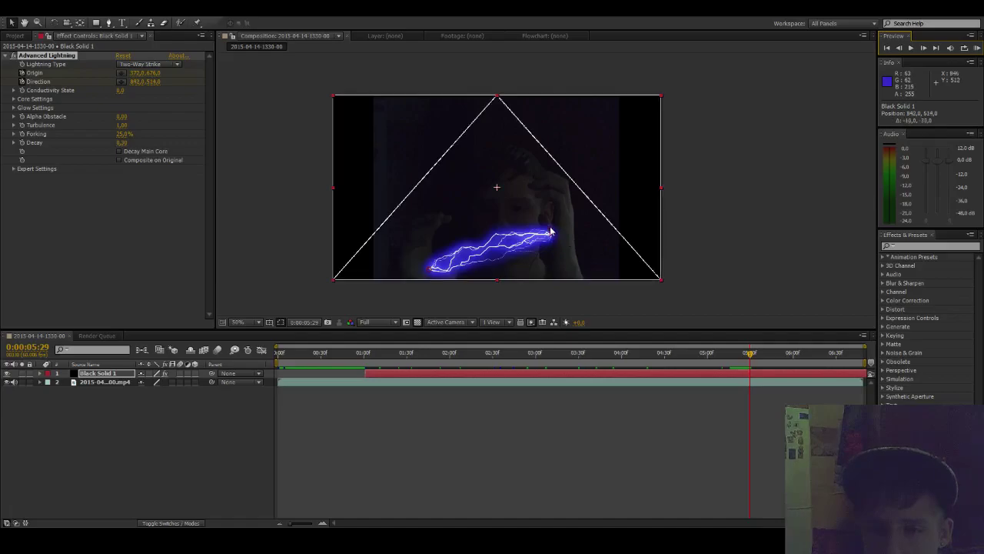
{"action": "left_click", "coordinate": [924, 48]}
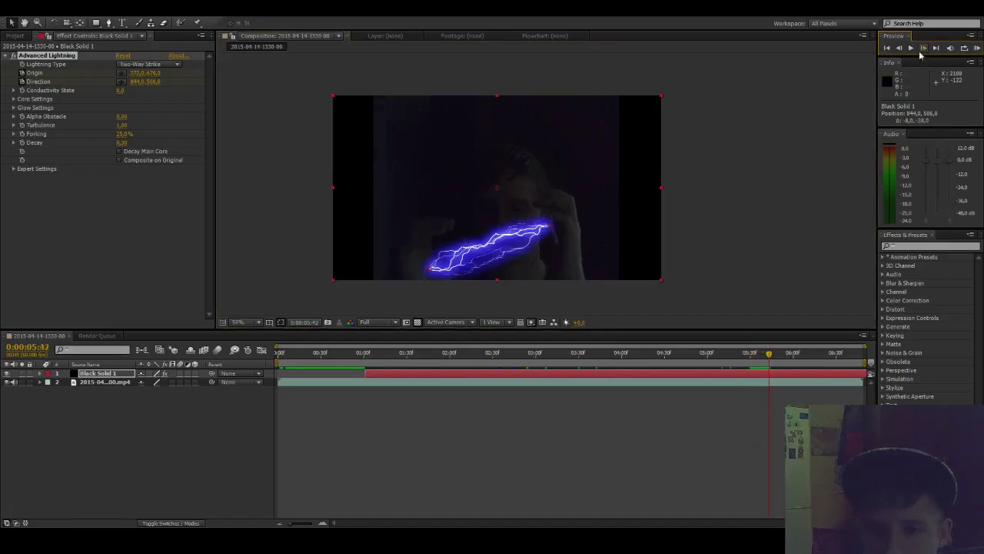
{"action": "left_click_drag", "start_coordinate": [551, 233], "coordinate": [555, 246]}
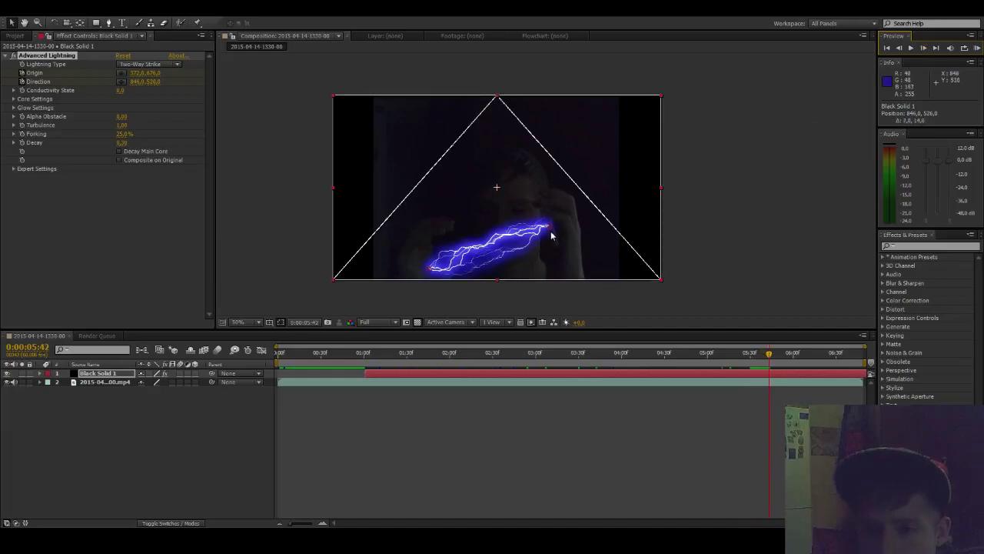
{"action": "left_click", "coordinate": [925, 48]}
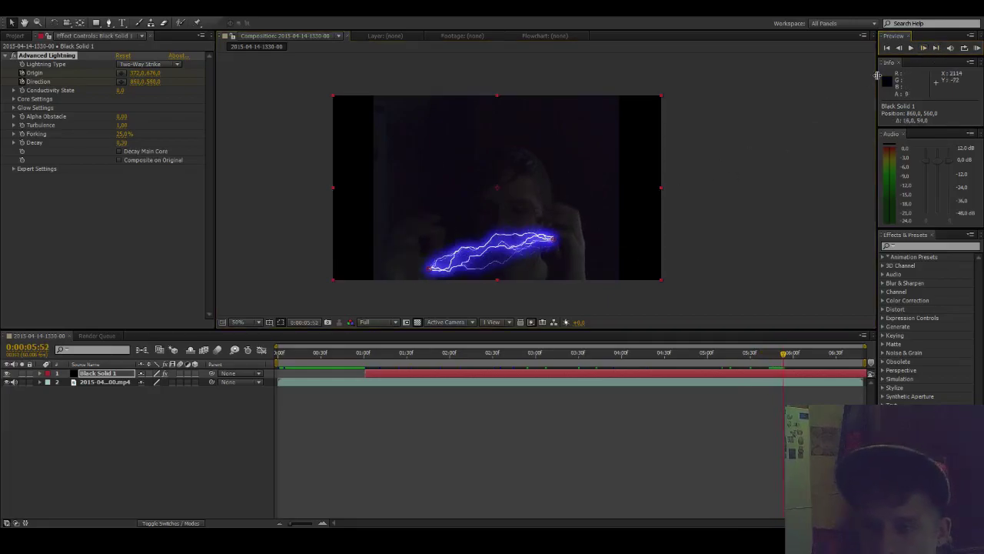
{"action": "left_click", "coordinate": [899, 48]}
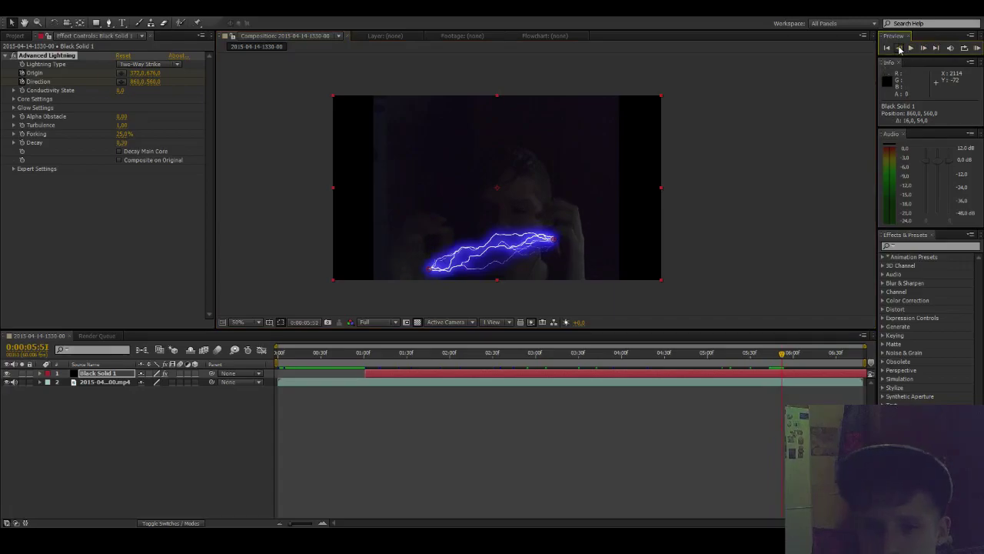
- Collapse the bolt's Direction point onto its Origin, then add the composition to the Render Queue
{"action": "left_click_drag", "start_coordinate": [555, 241], "coordinate": [458, 265]}
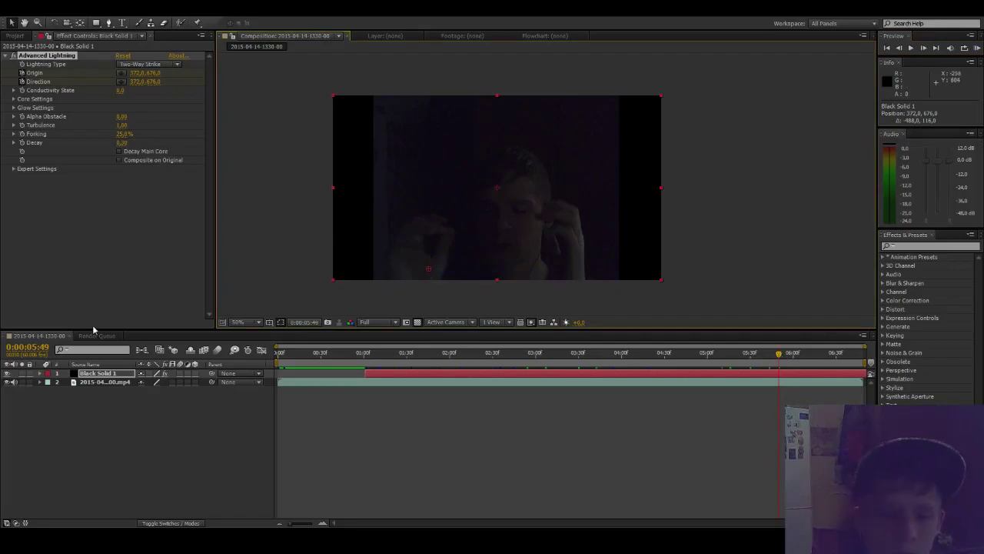
{"action": "left_click", "coordinate": [11, 7]}
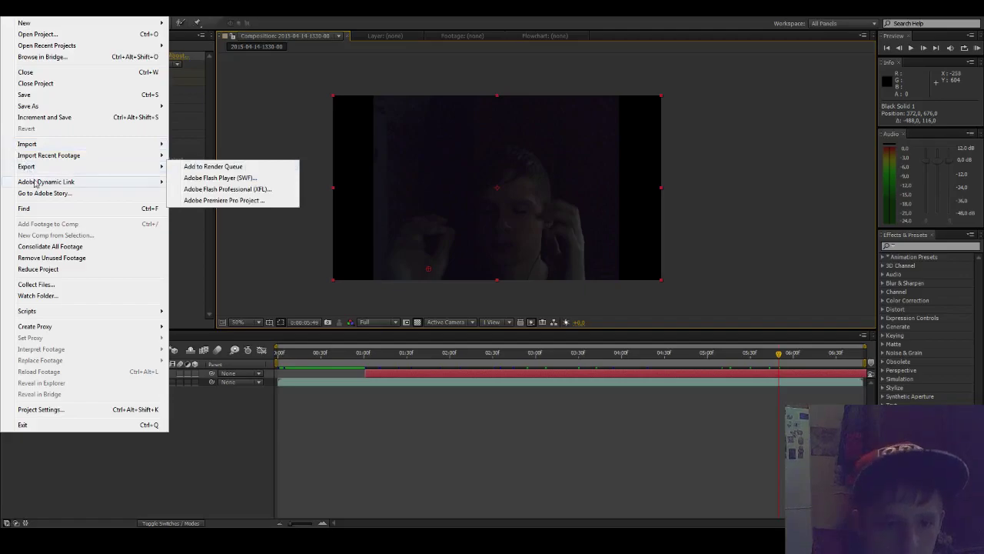
{"action": "mouse_move", "coordinate": [154, 327]}
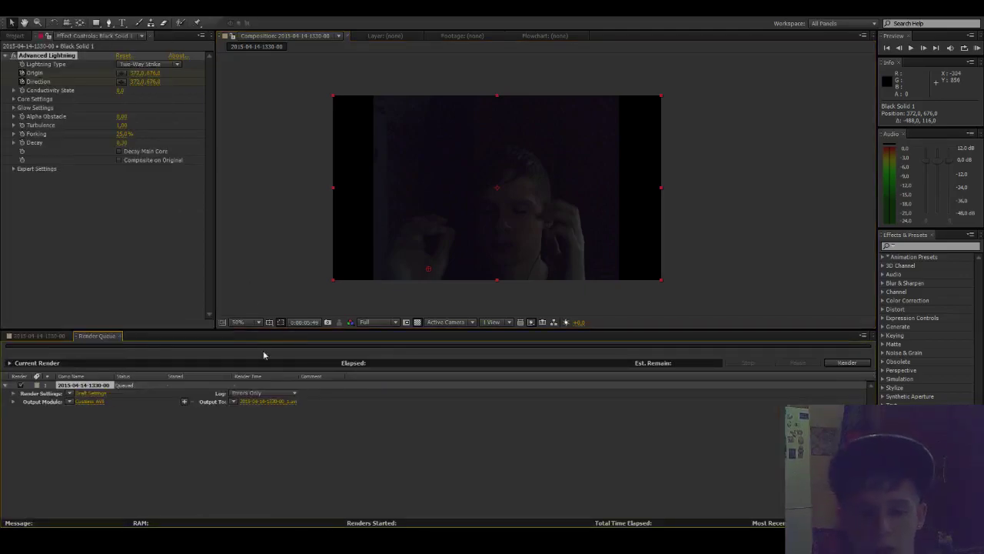
- Change the queued render's Output Module format from AVI to FLV
{"action": "left_click", "coordinate": [89, 402]}
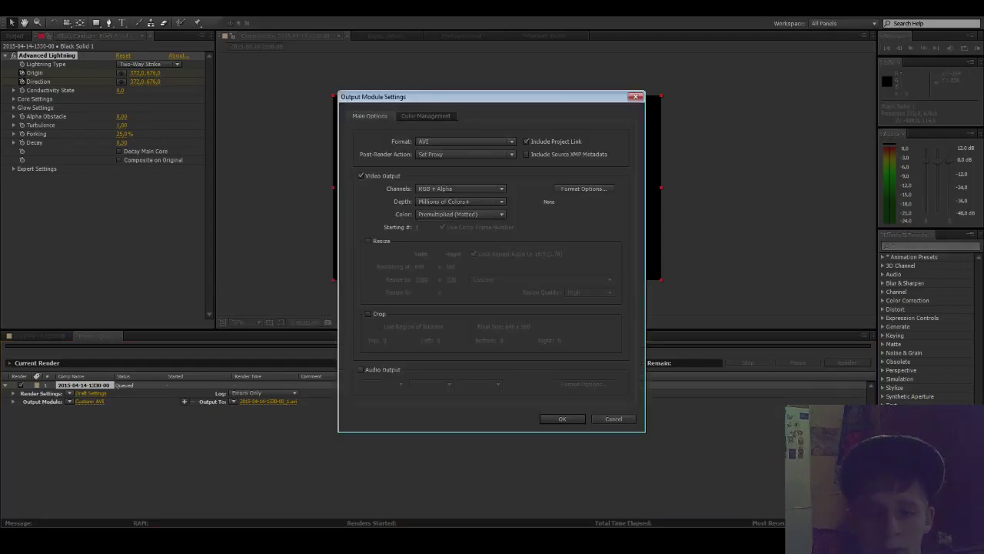
{"action": "left_click", "coordinate": [465, 142]}
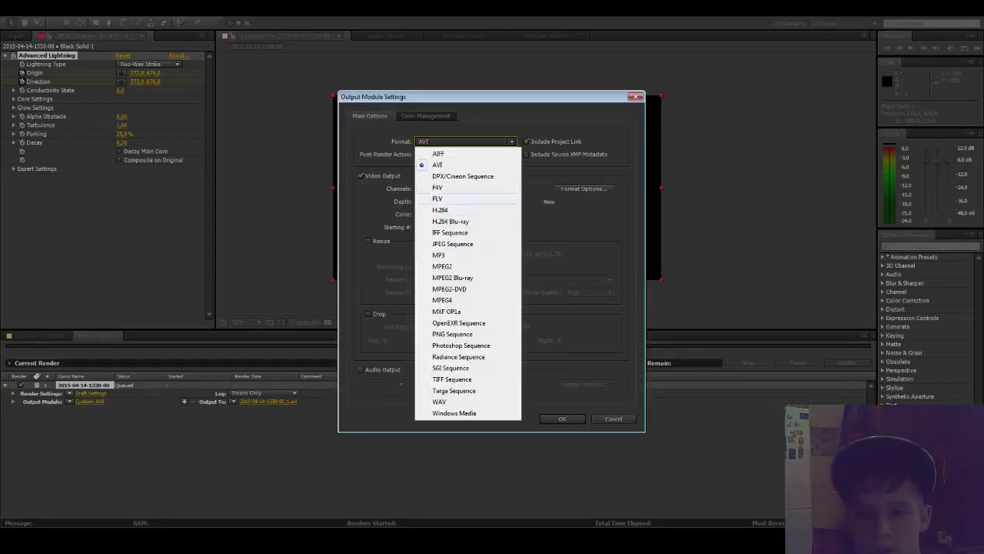
{"action": "left_click", "coordinate": [438, 198]}
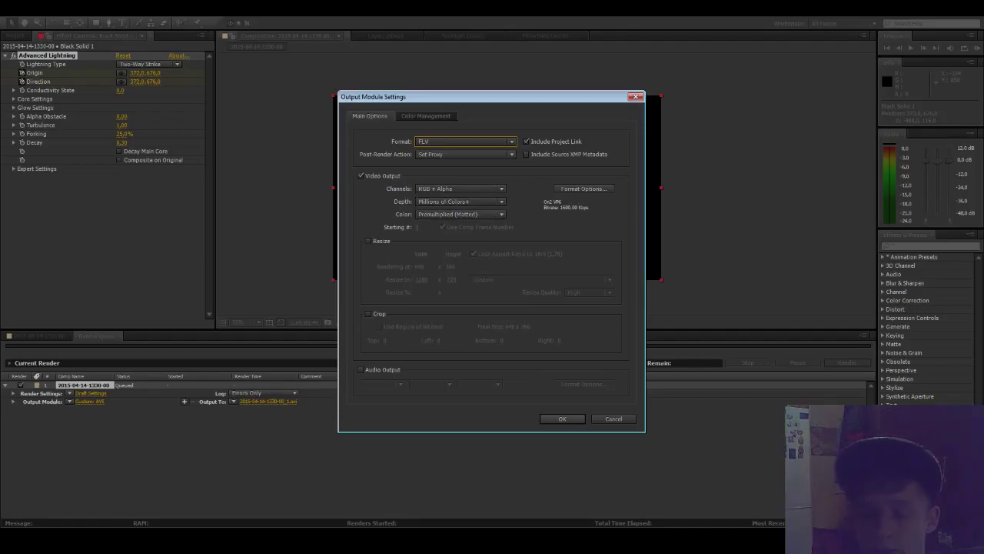
{"action": "left_click", "coordinate": [560, 419]}
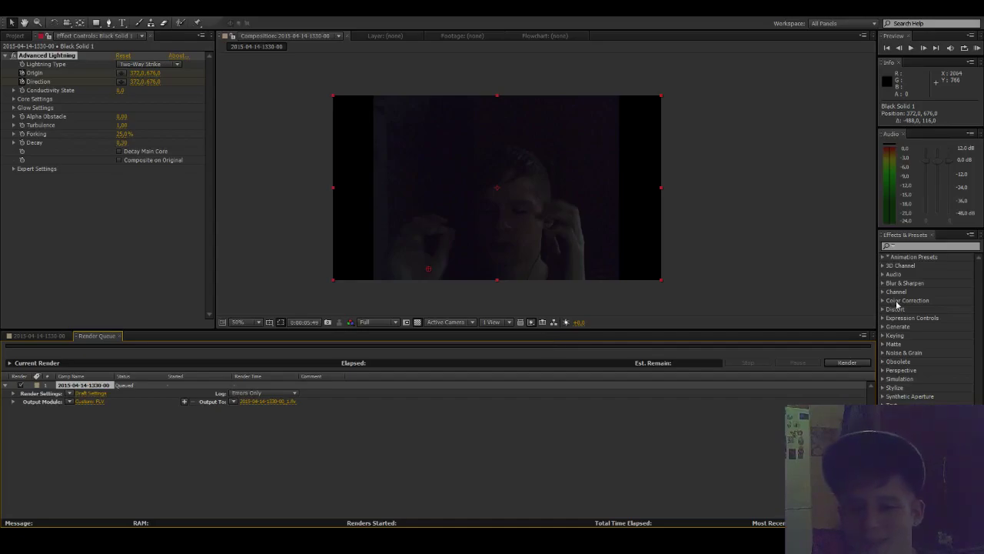
{"action": "left_click", "coordinate": [859, 362]}
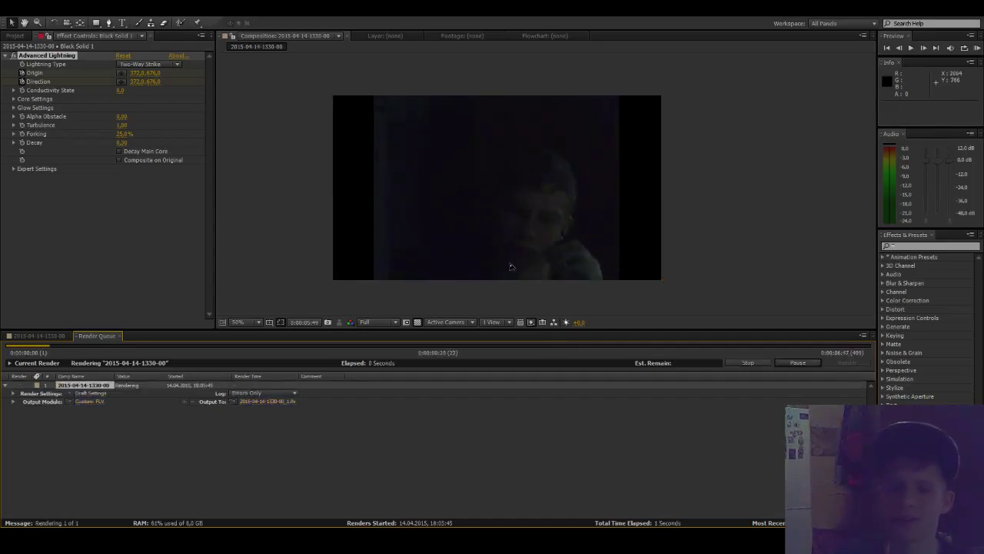